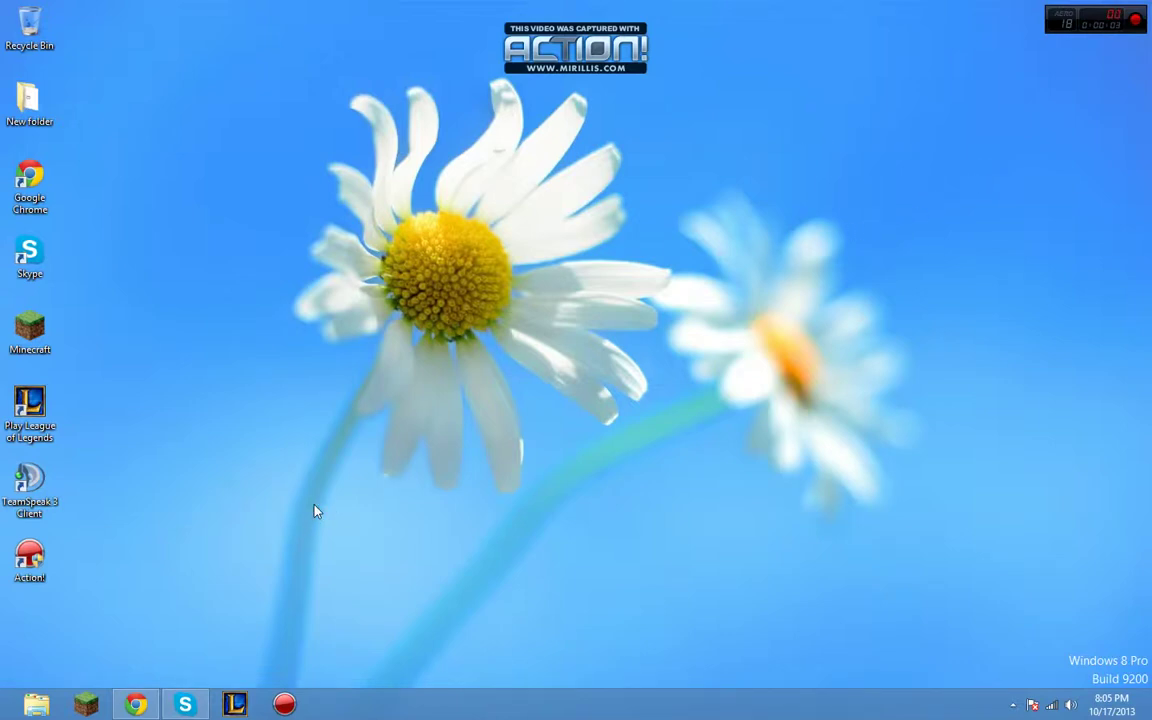
Step: Download the Forge 9.11.0 installer for Minecraft 1.6.4 from the Forge forum's Releases board and place it on the desktop
click(136, 704)
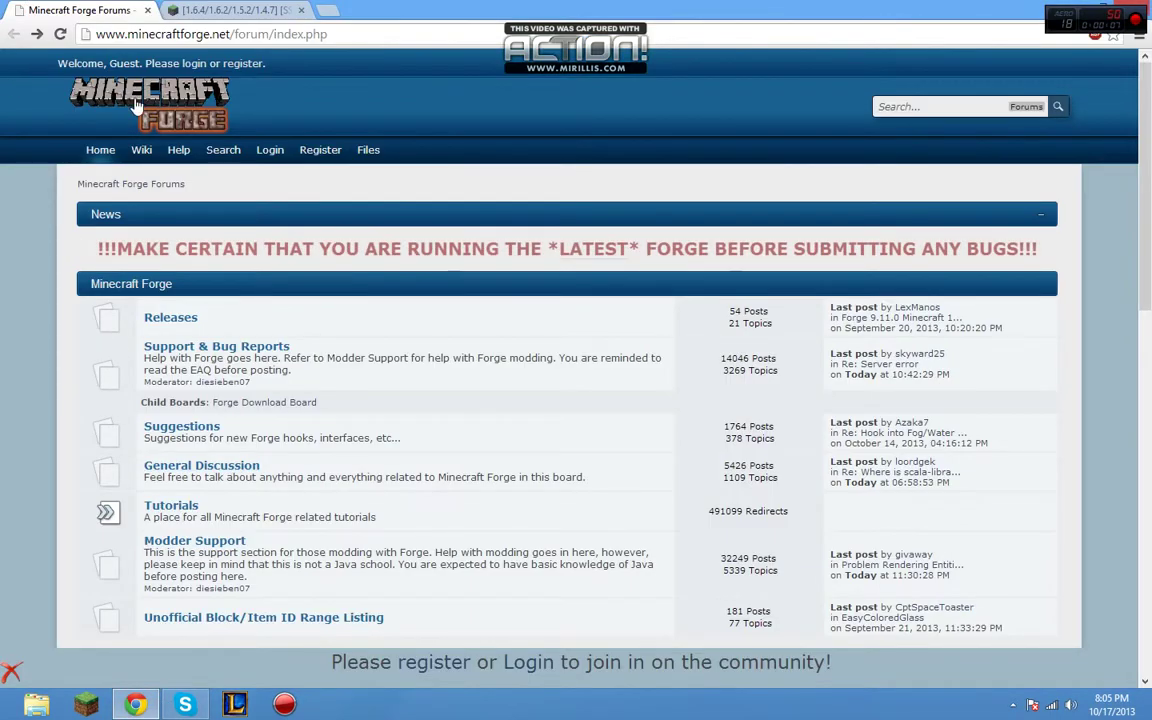
click(170, 318)
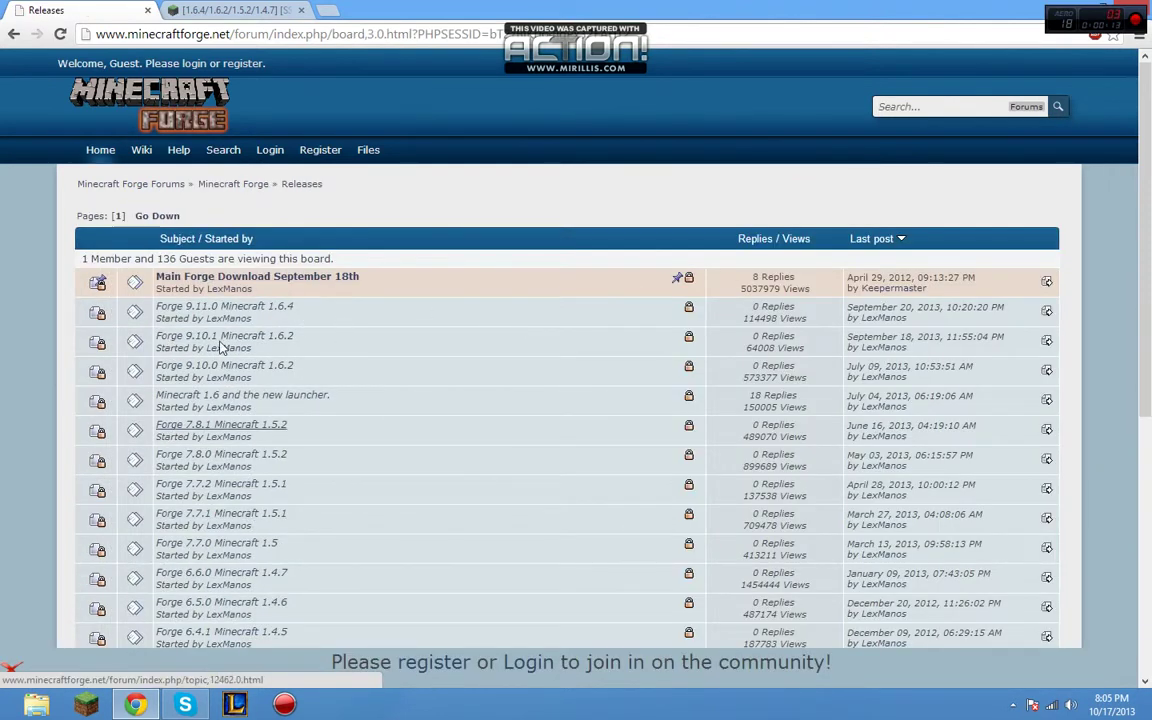
click(286, 314)
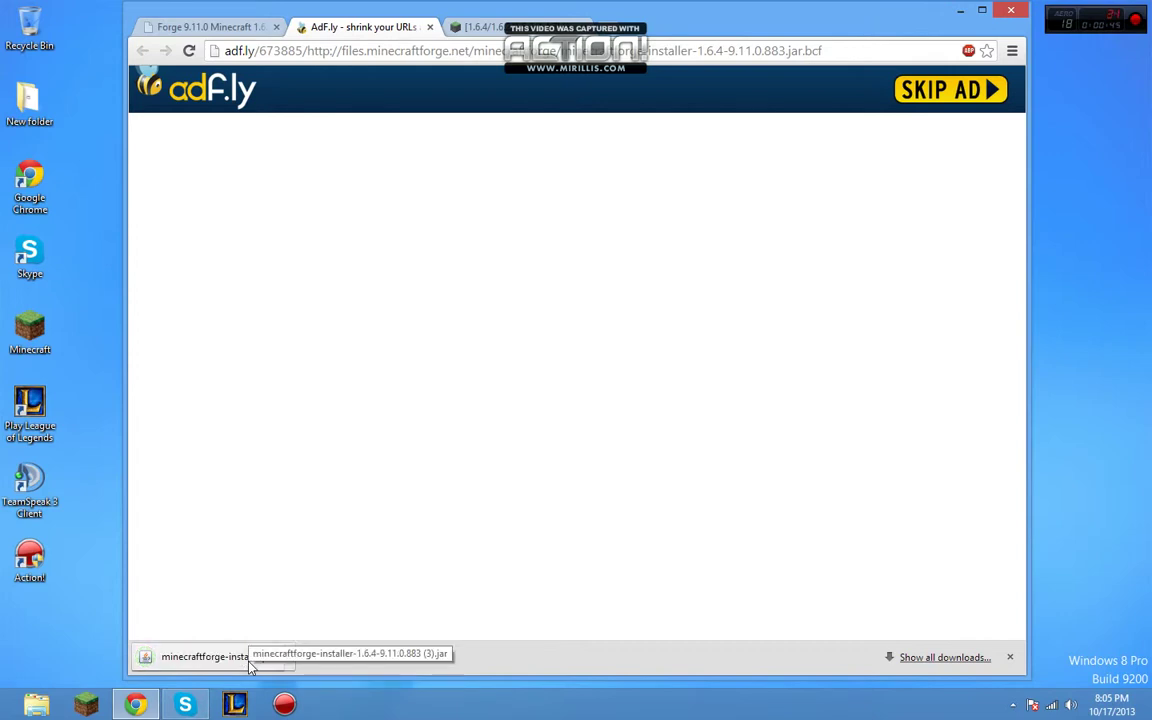
drag(250, 667, 30, 640)
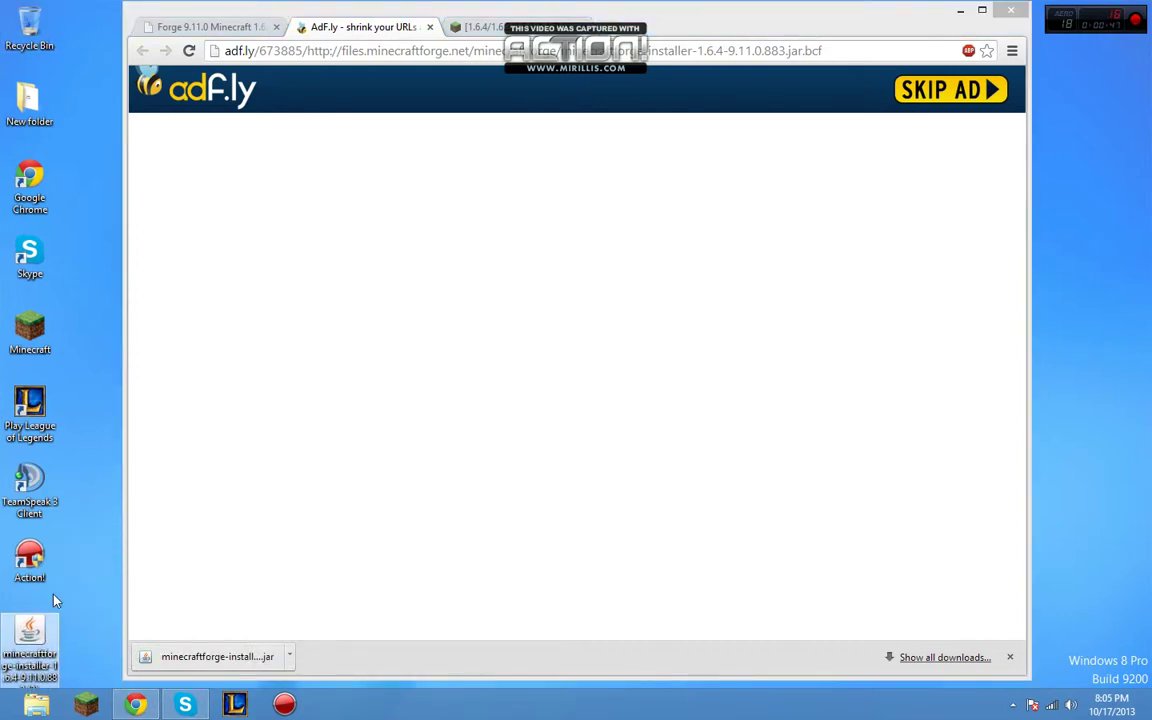
click(960, 10)
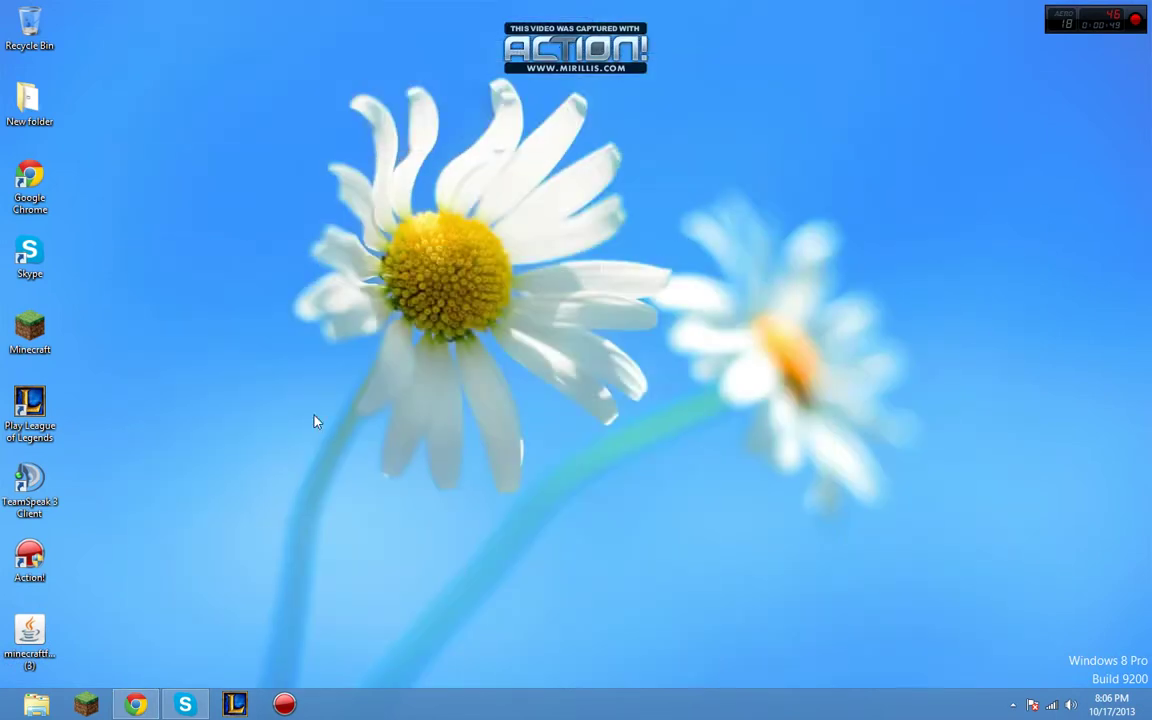
Step: Run the Forge installer from the desktop and install the client into the default Minecraft folder
double_click(44, 660)
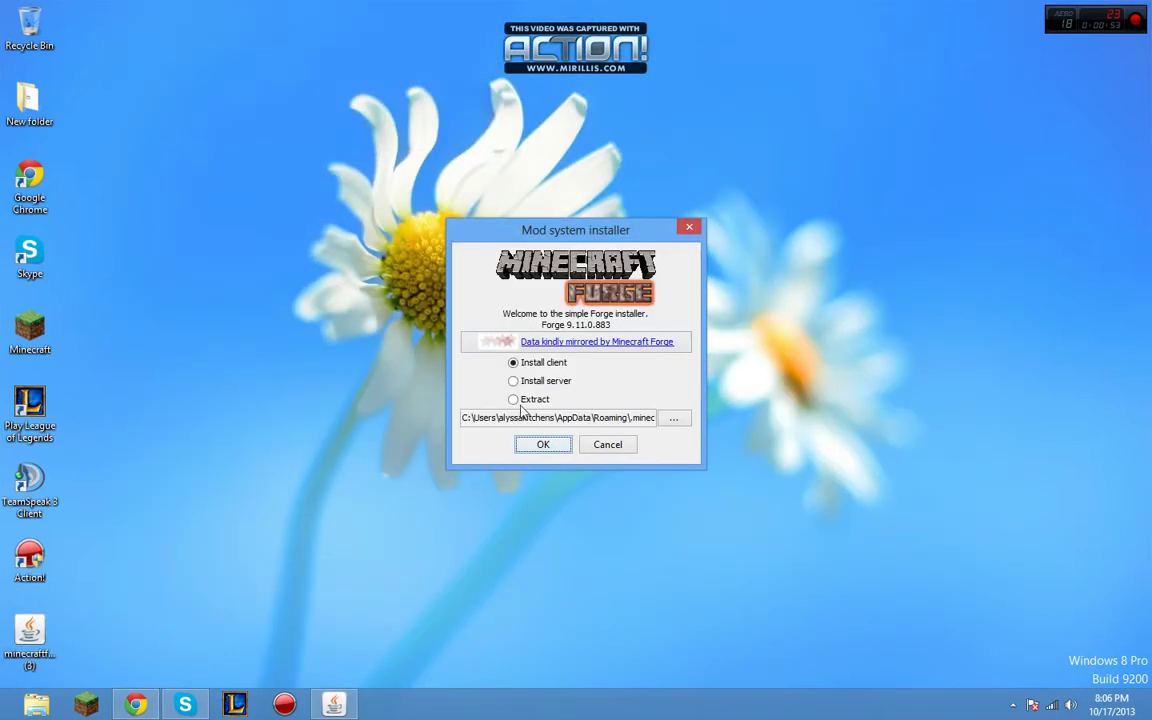
click(541, 442)
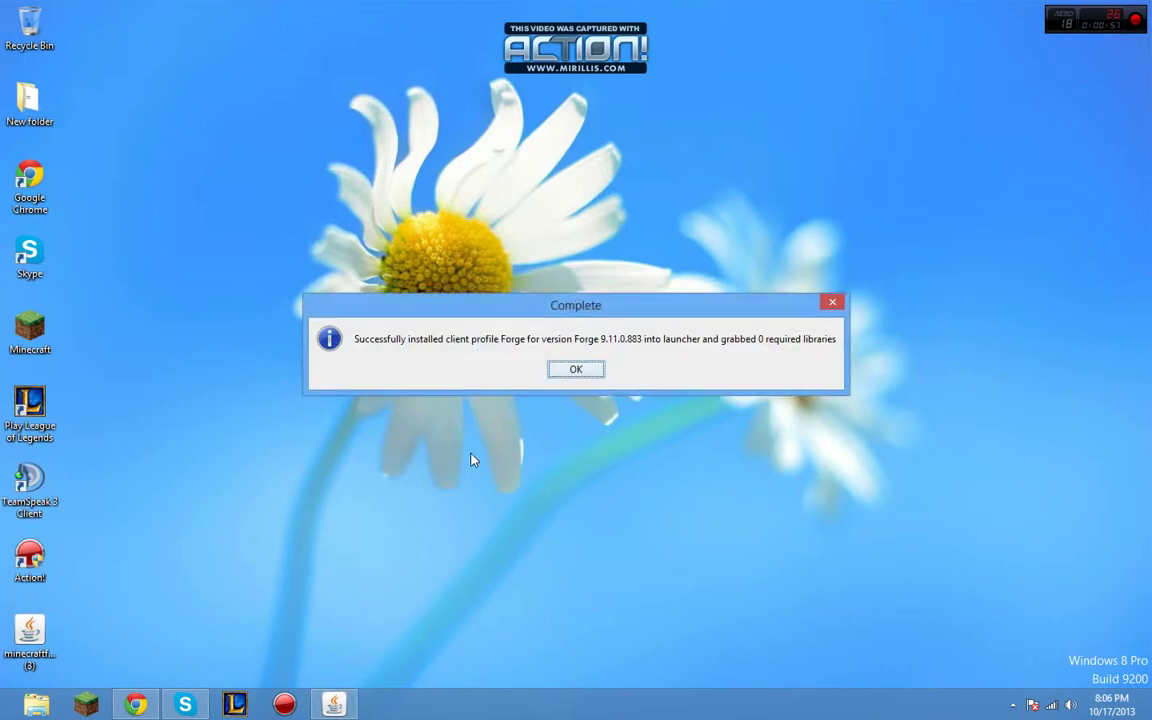
click(589, 369)
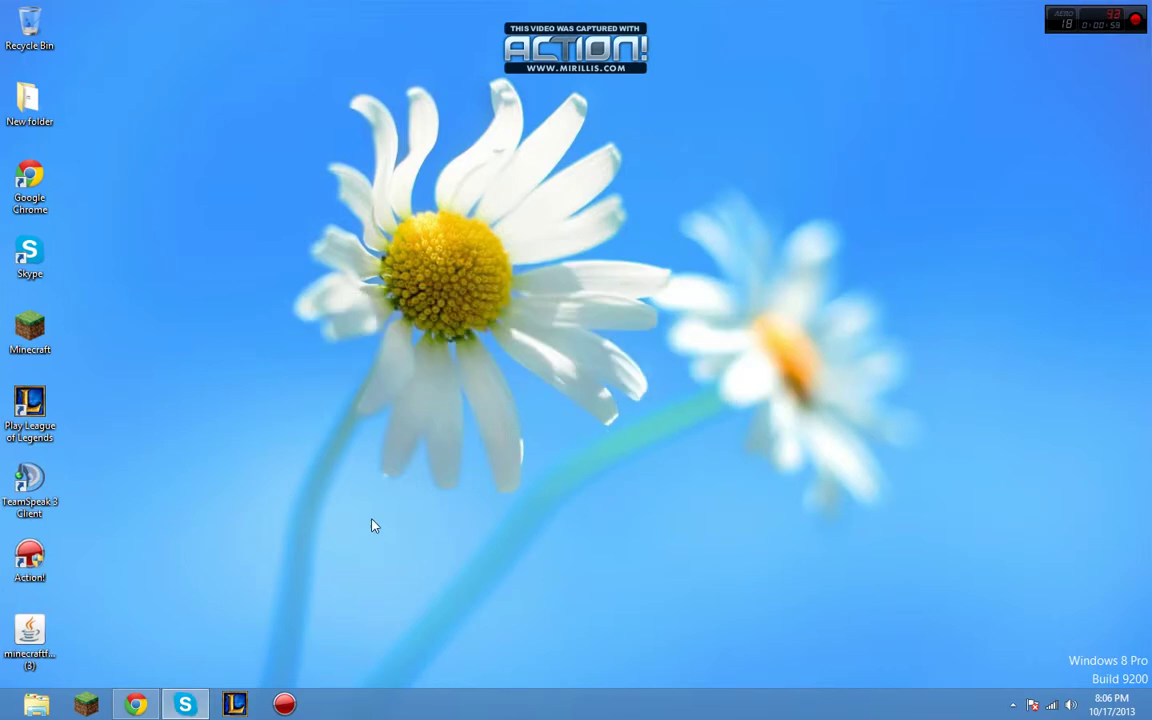
drag(365, 526, 158, 610)
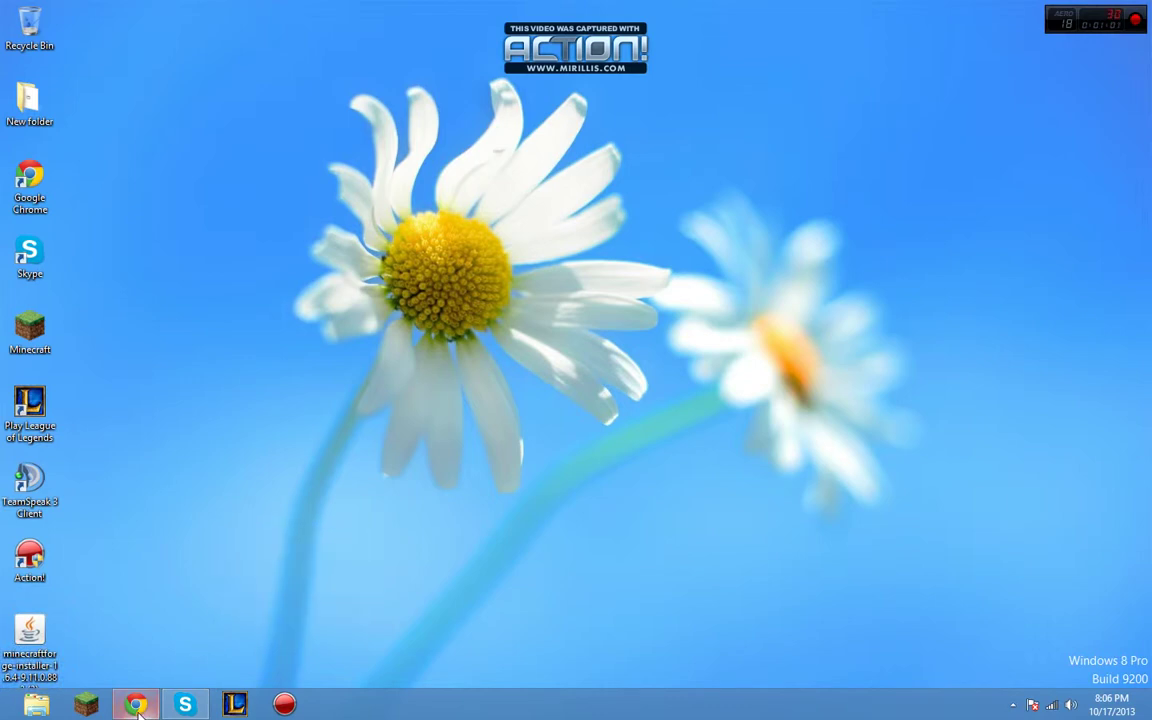
Step: Start Minecraft with the Forge profile using the existing user account, and close the game at its title screen
click(88, 705)
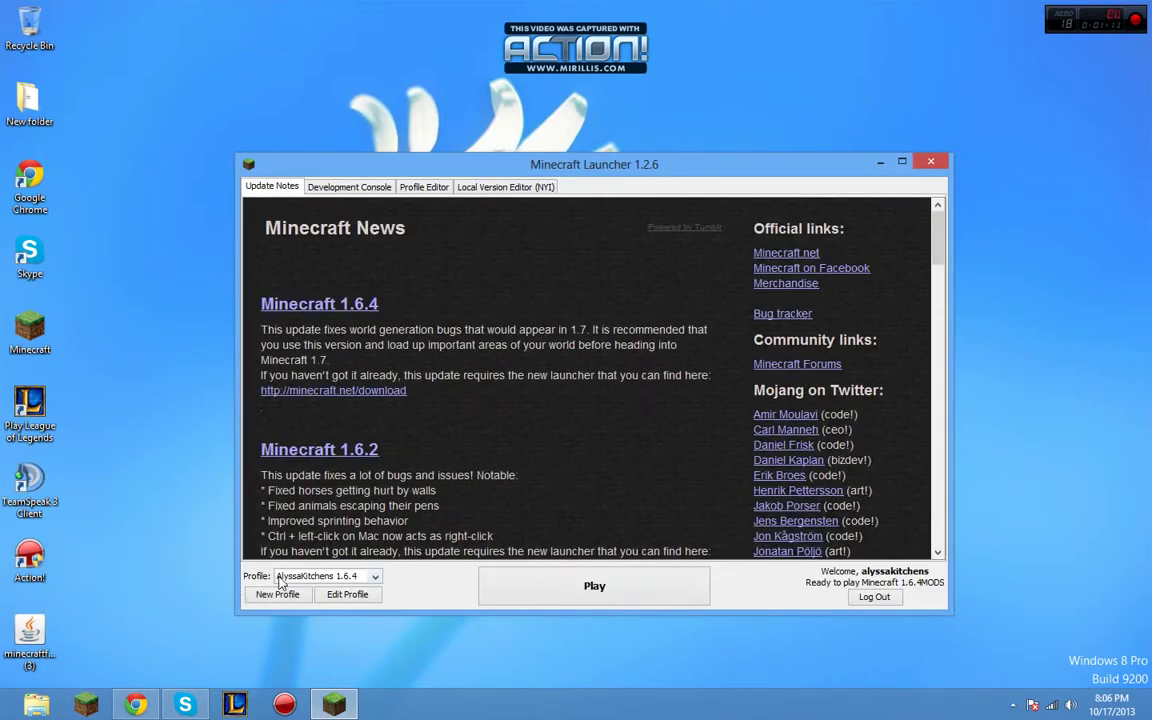
click(295, 576)
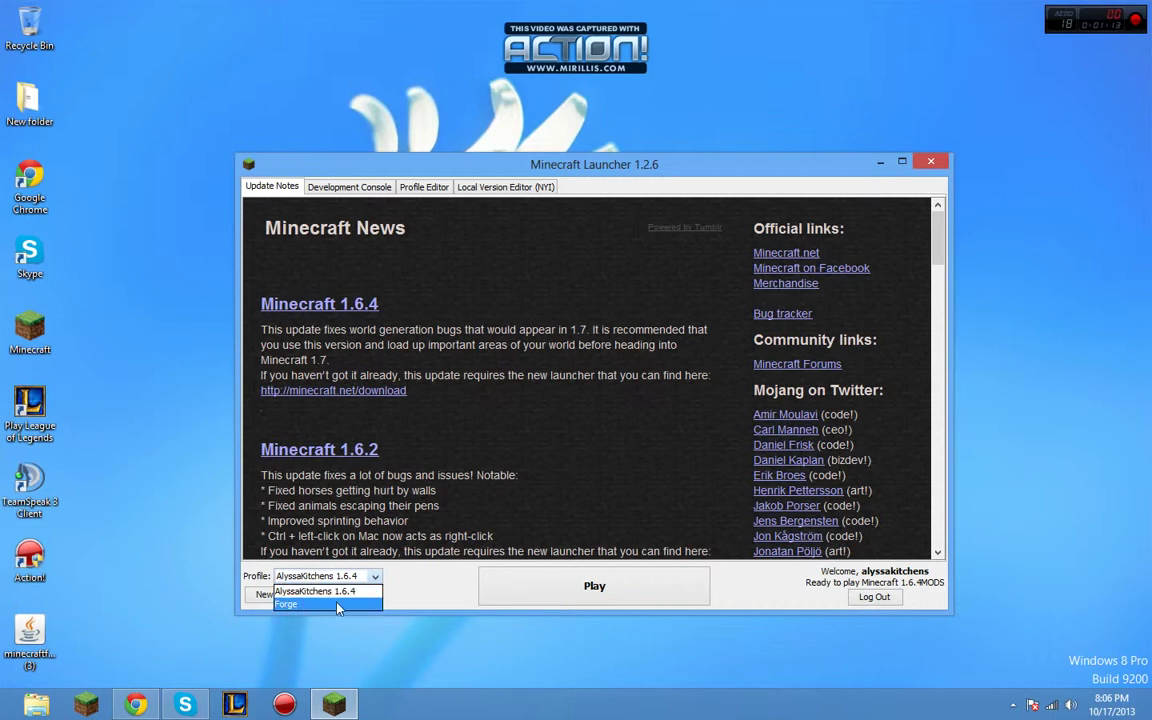
click(326, 605)
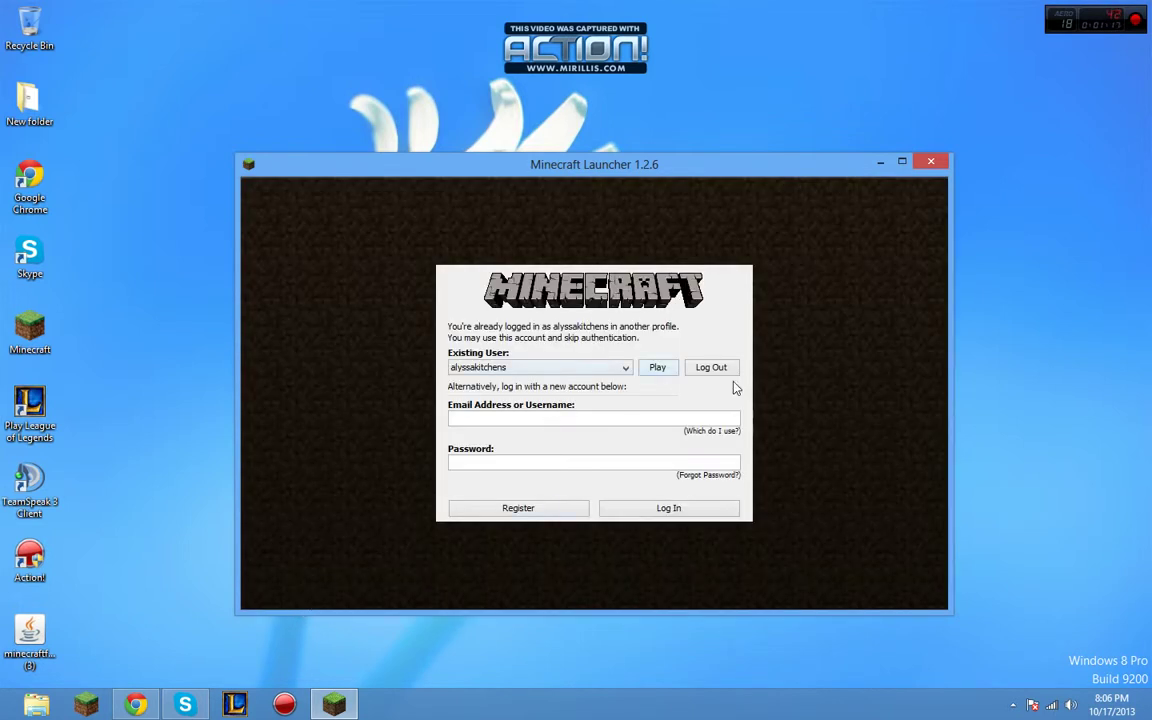
click(658, 370)
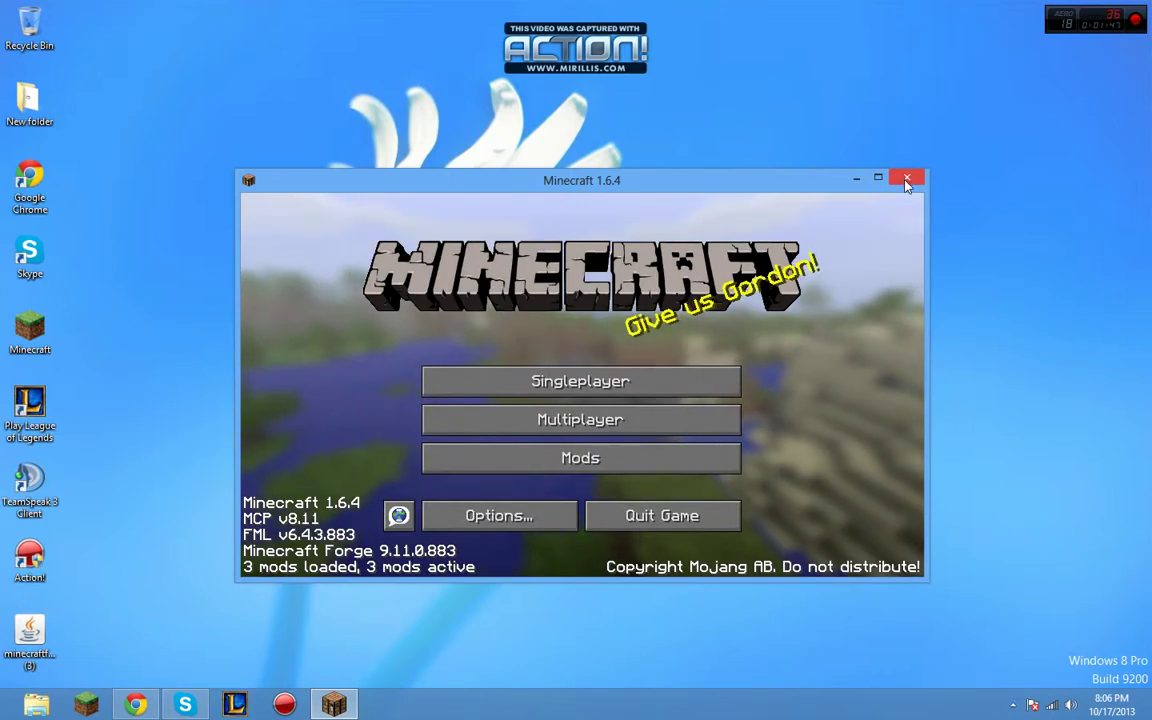
click(906, 178)
Step: Download MCA v3.5.3 for Minecraft v1.6.4 through the Minecraft Comes Alive forum topic's Downloads section and MediaFire
click(130, 706)
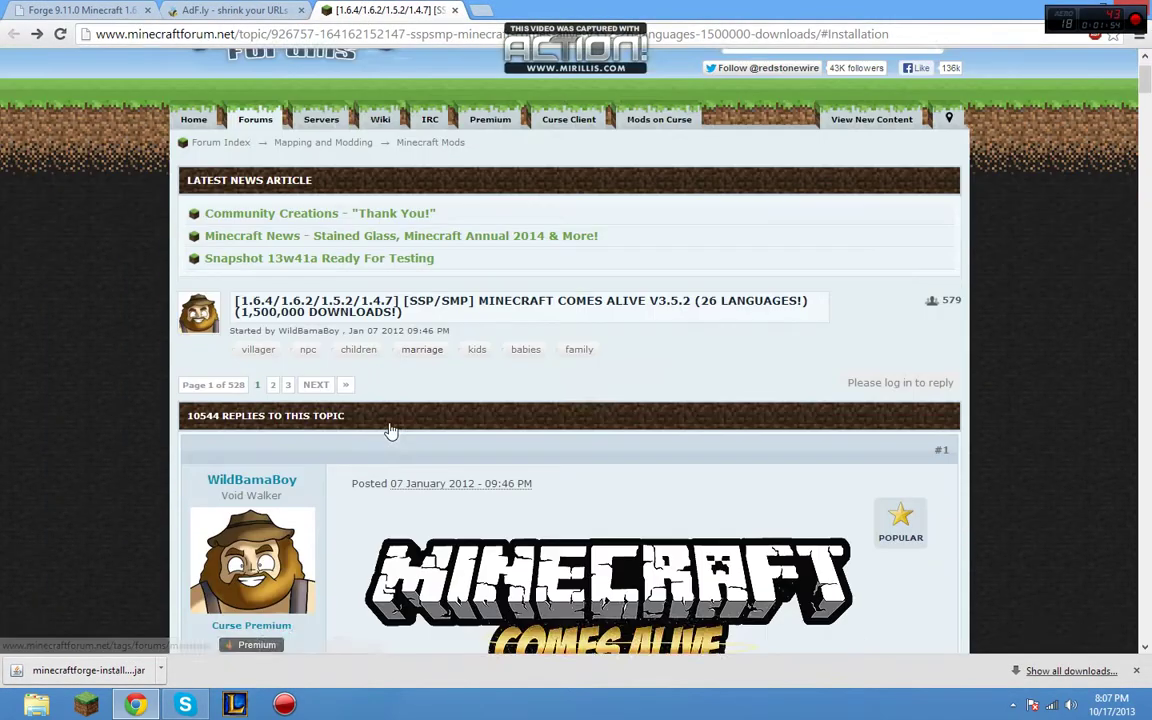
scroll(395, 425, down, 8)
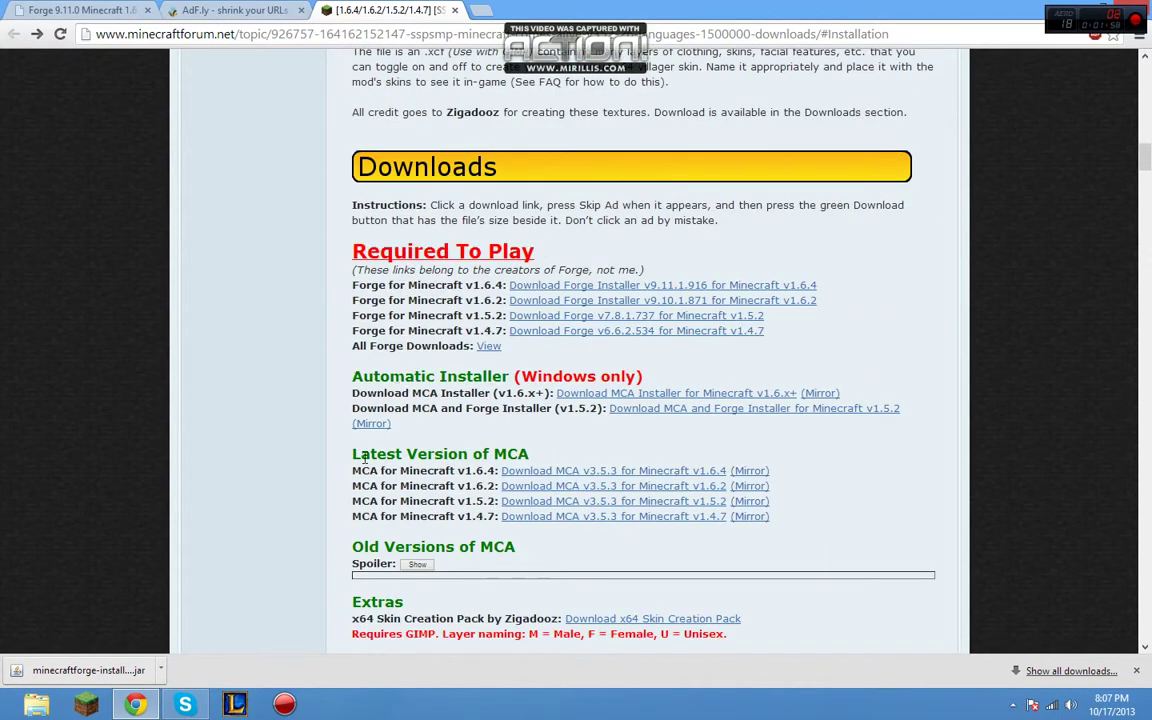
drag(351, 460, 518, 454)
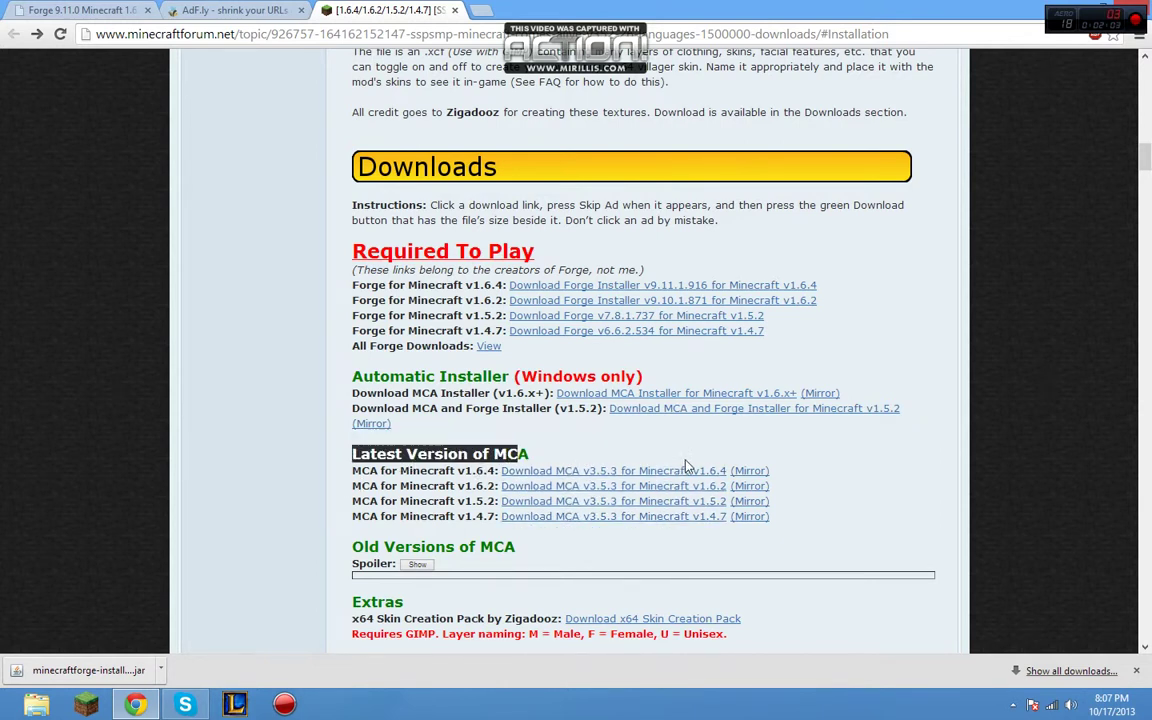
click(712, 477)
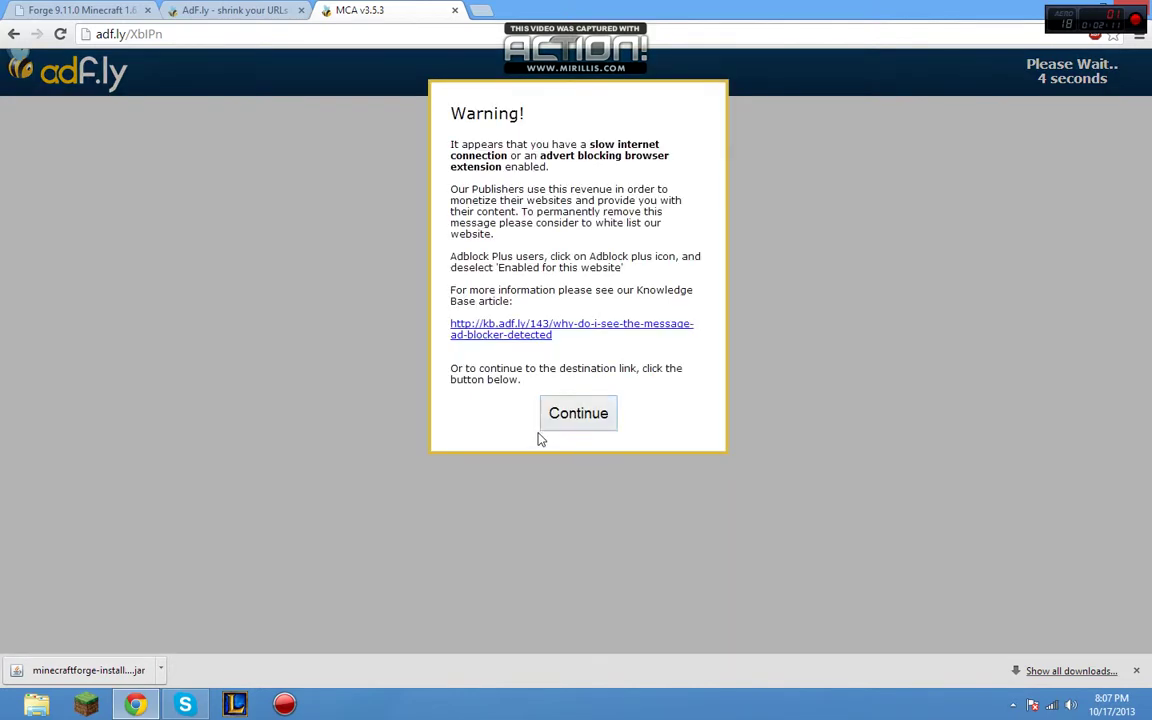
click(562, 411)
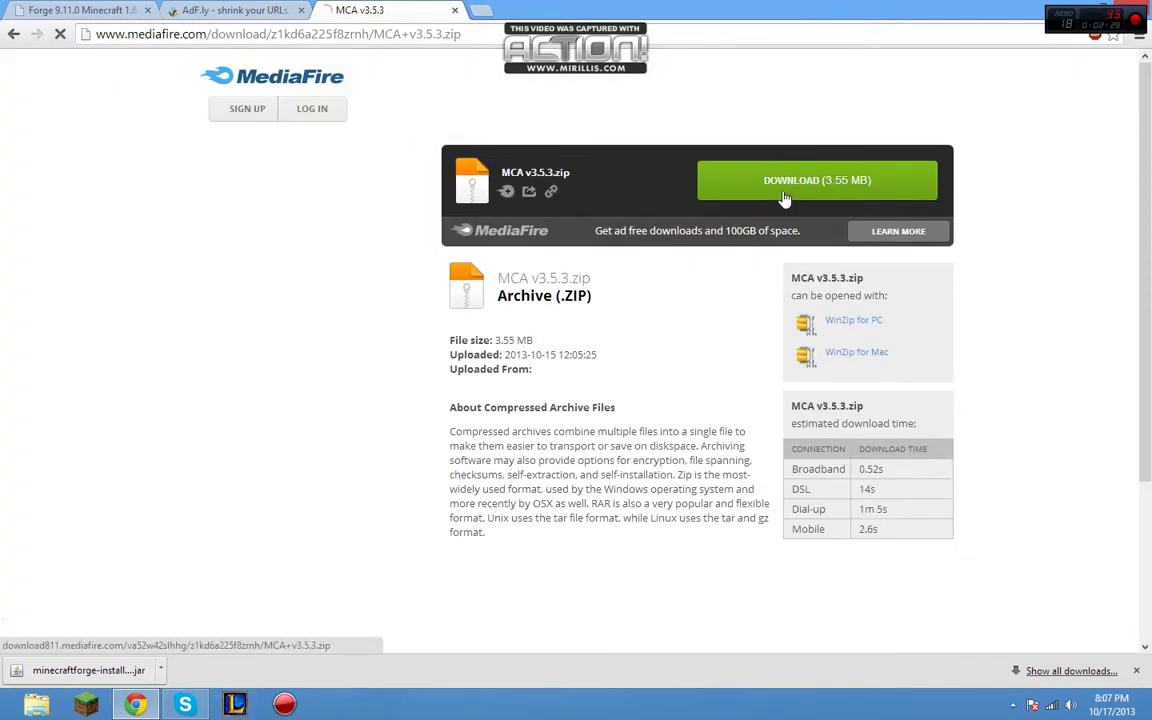
click(780, 188)
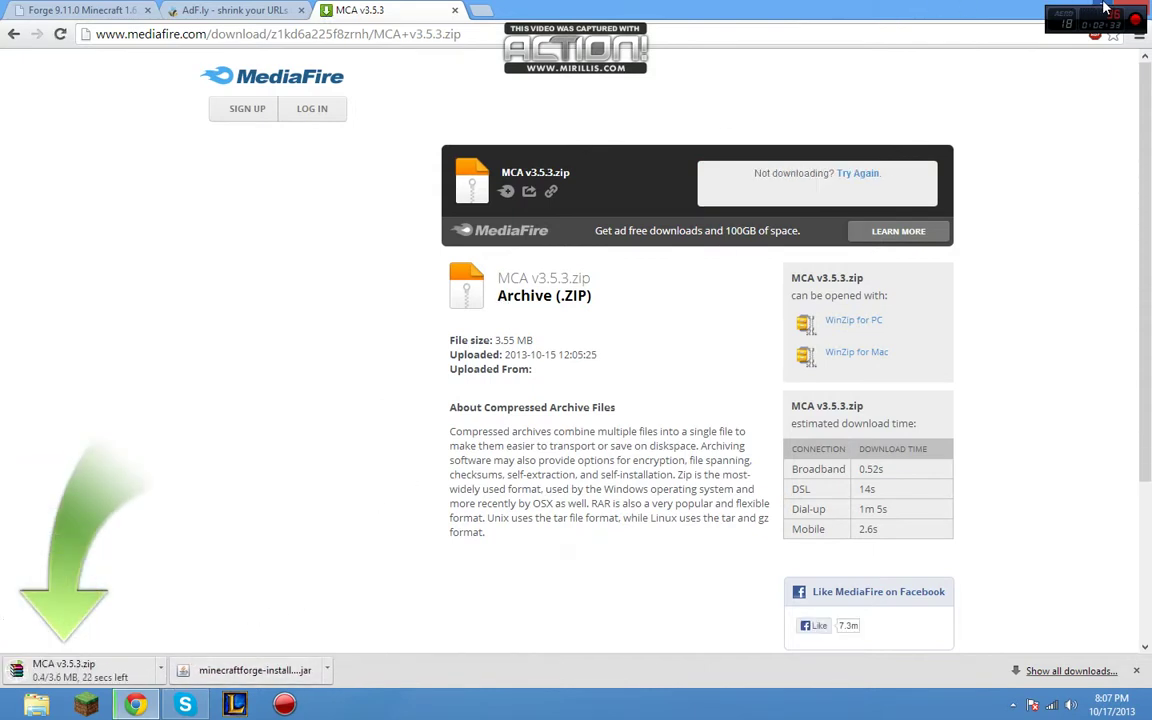
Step: Close the AdF.ly tab and reposition the reduced browser window so that the desktop icons and the download are both accessible
key(super+Down)
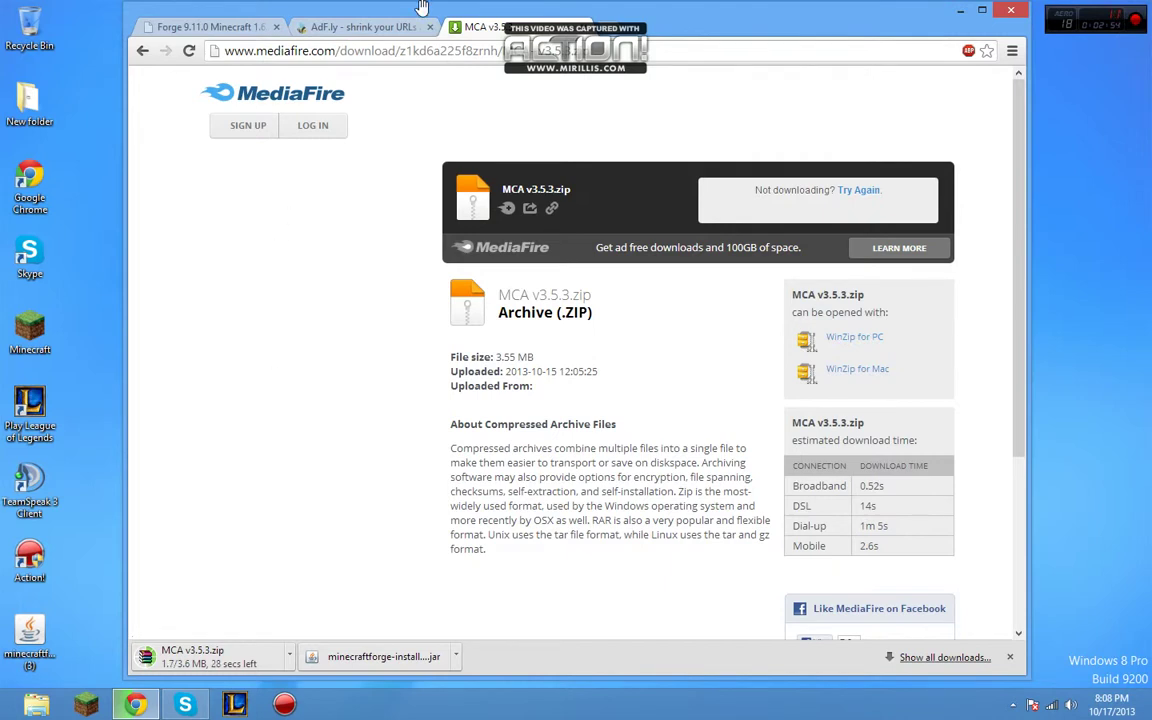
click(362, 28)
click(455, 28)
click(430, 27)
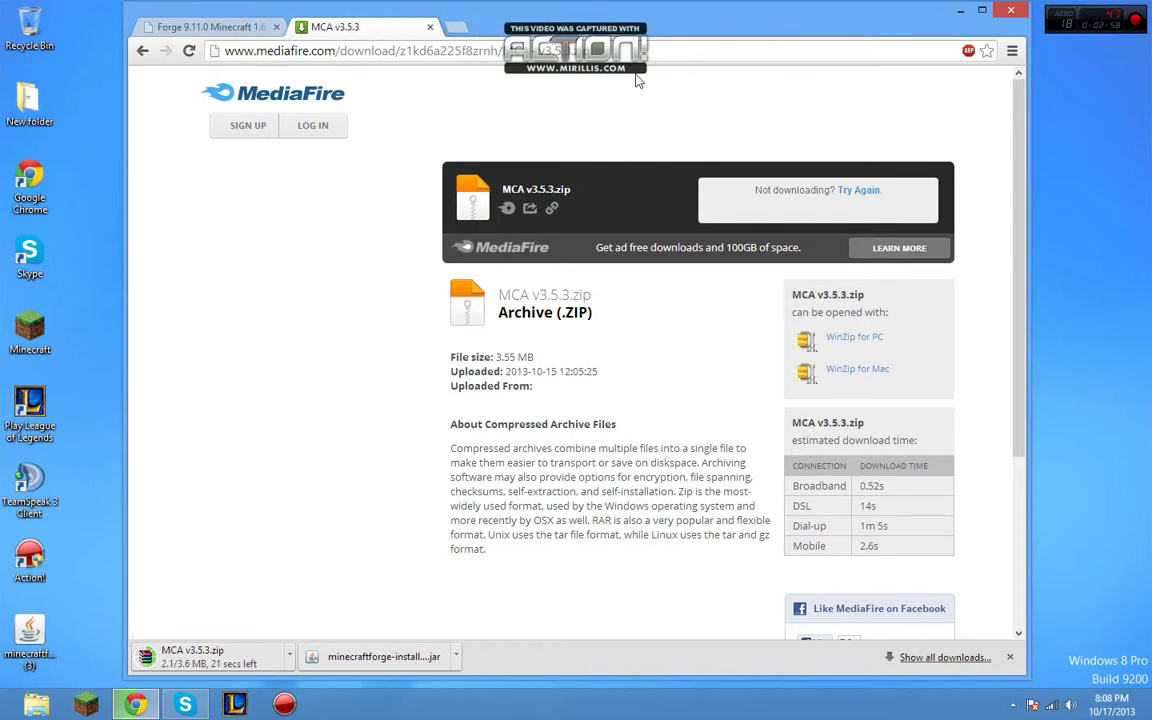
drag(681, 18, 802, 21)
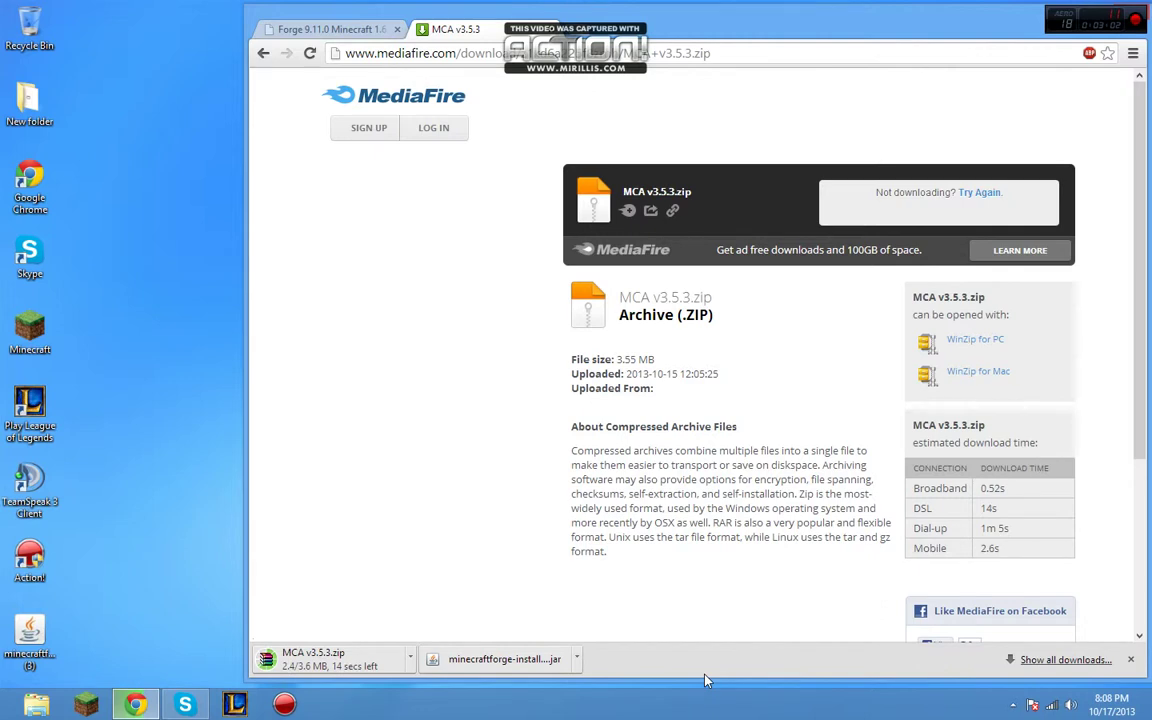
drag(706, 680, 709, 687)
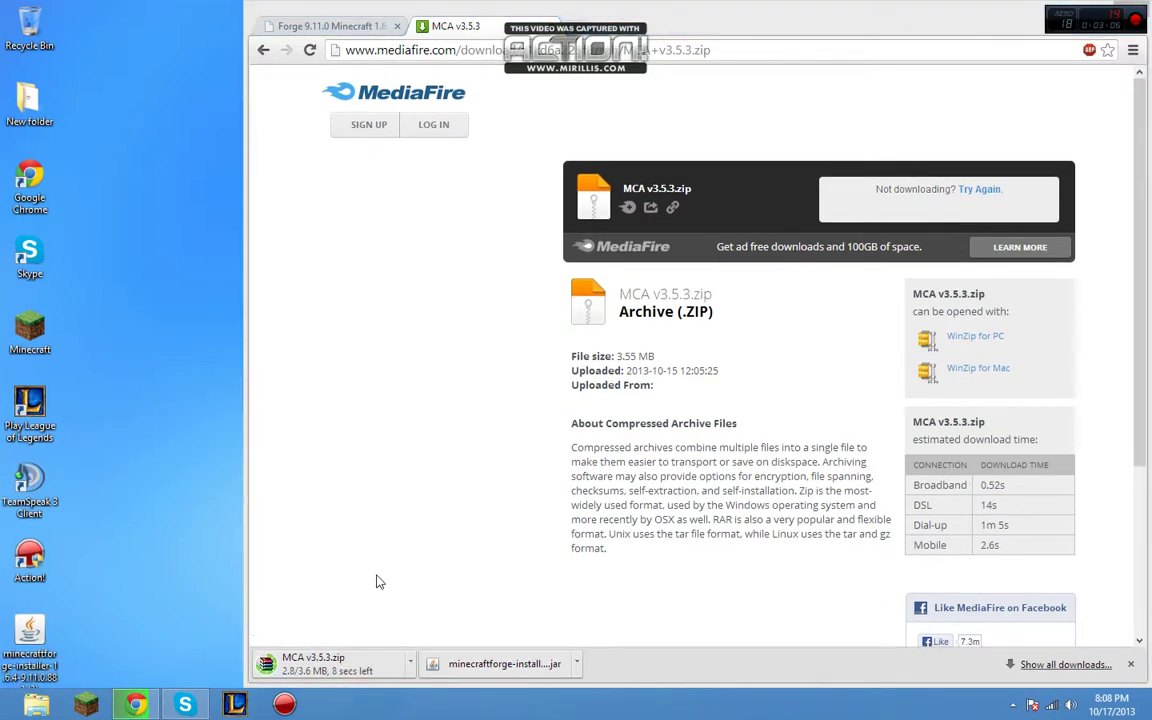
Step: Move the Forge installer beside New folder on the desktop and place the downloaded MCA v3.5.3.zip on the desktop
drag(33, 655, 95, 102)
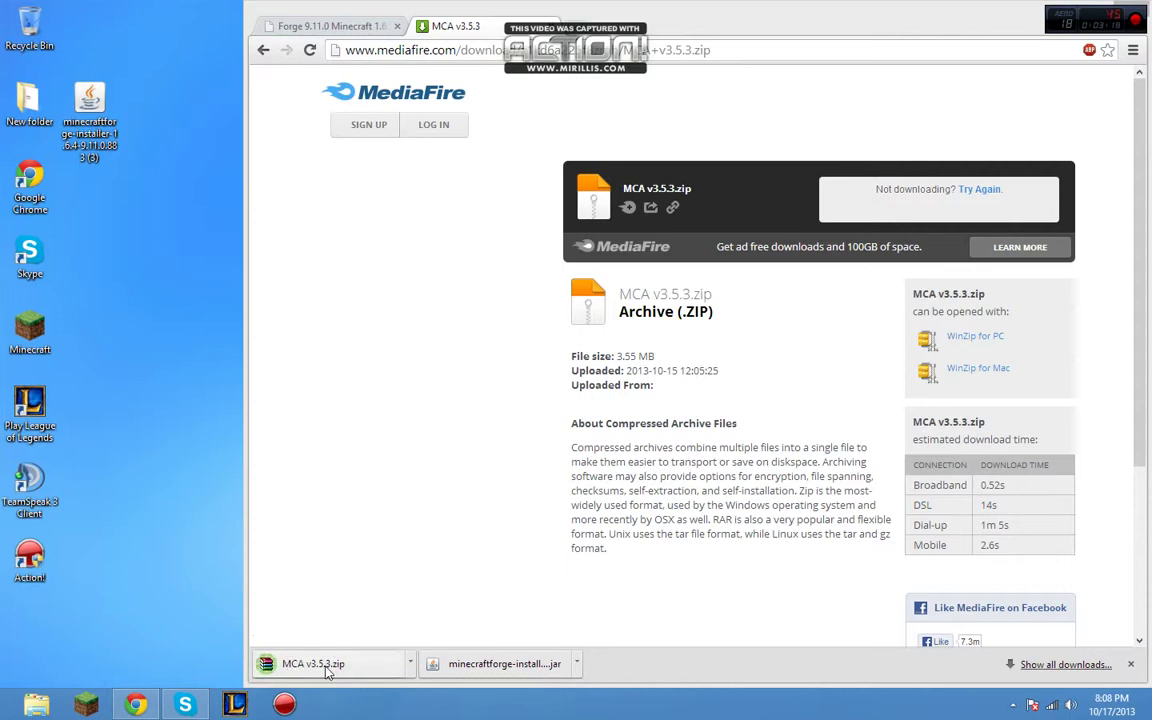
drag(291, 666, 92, 480)
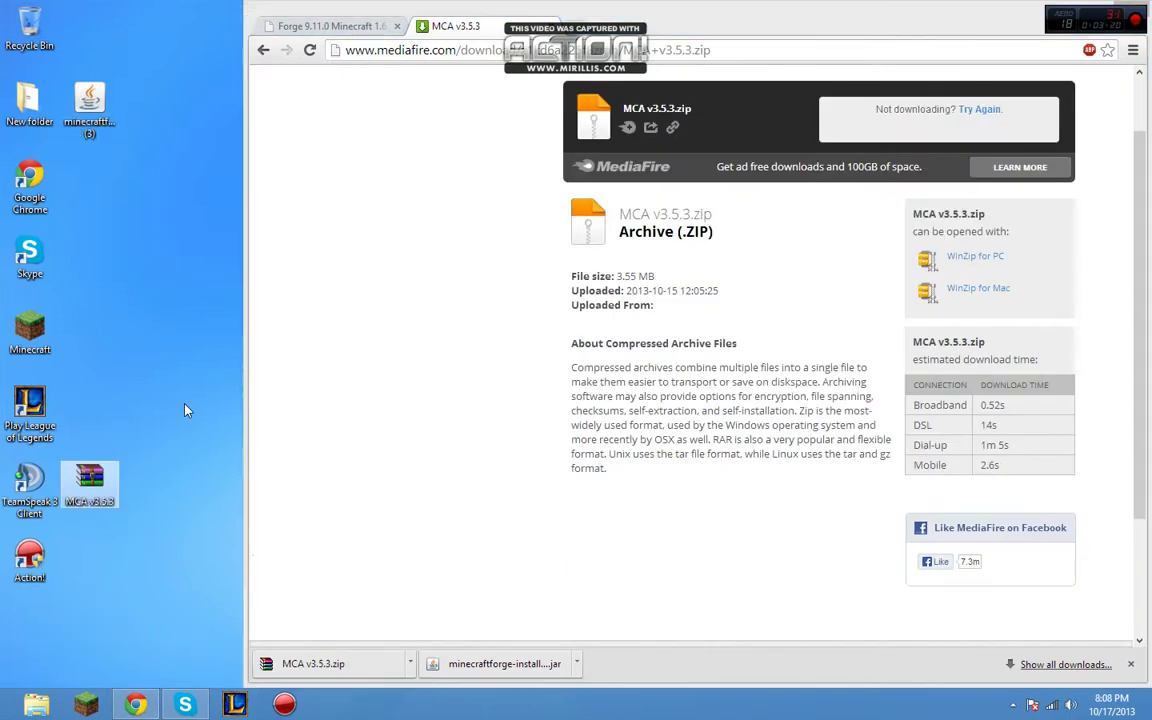
drag(1053, 13, 952, 13)
click(979, 10)
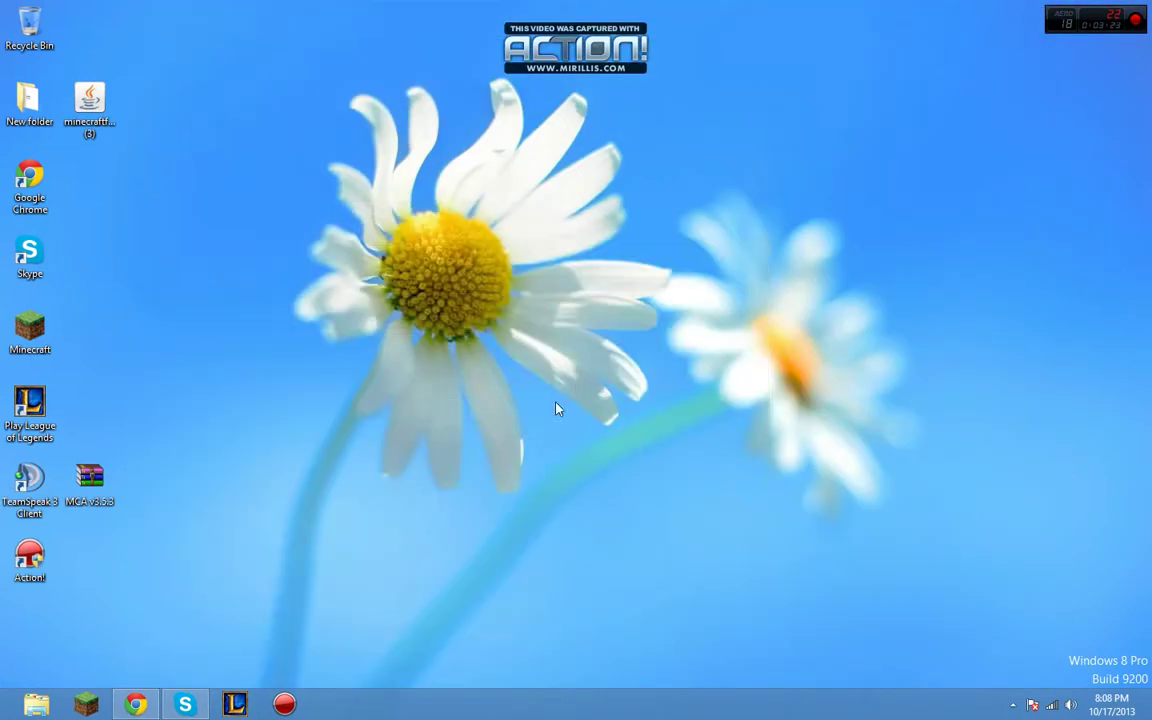
Step: Go to %appdata%, open the mods folder inside .minecraft, and move the MCA v3.5.3 archive from the desktop into it
mouse_move(2, 717)
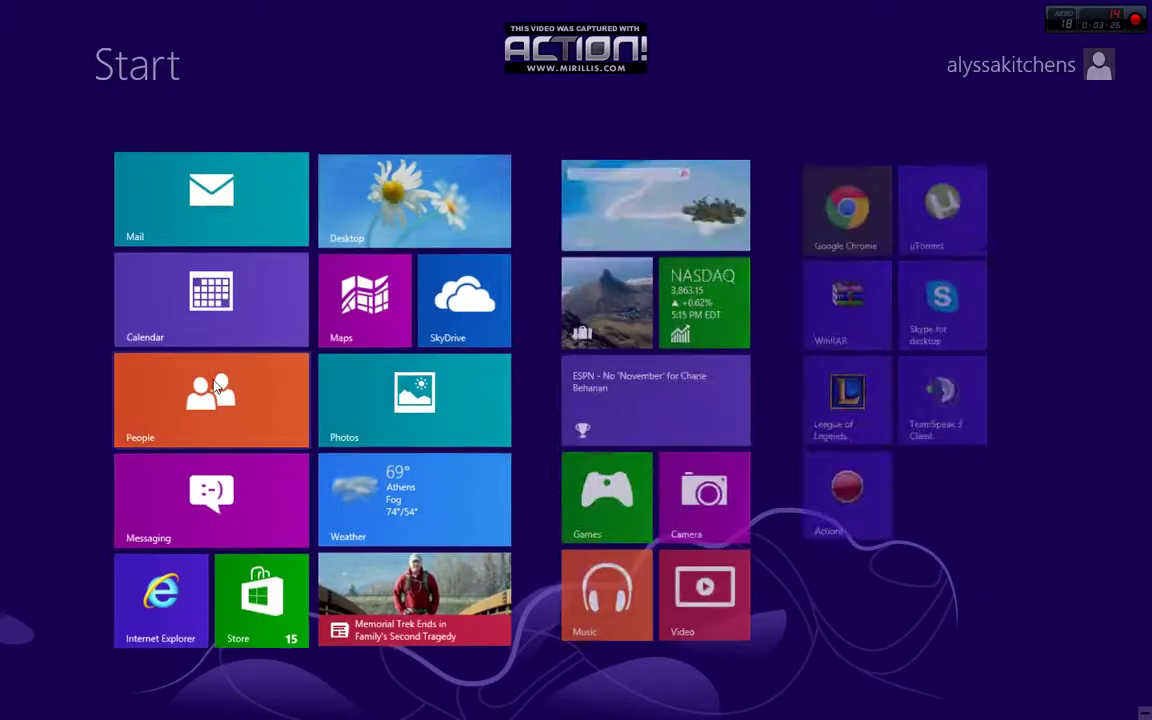
text(%)
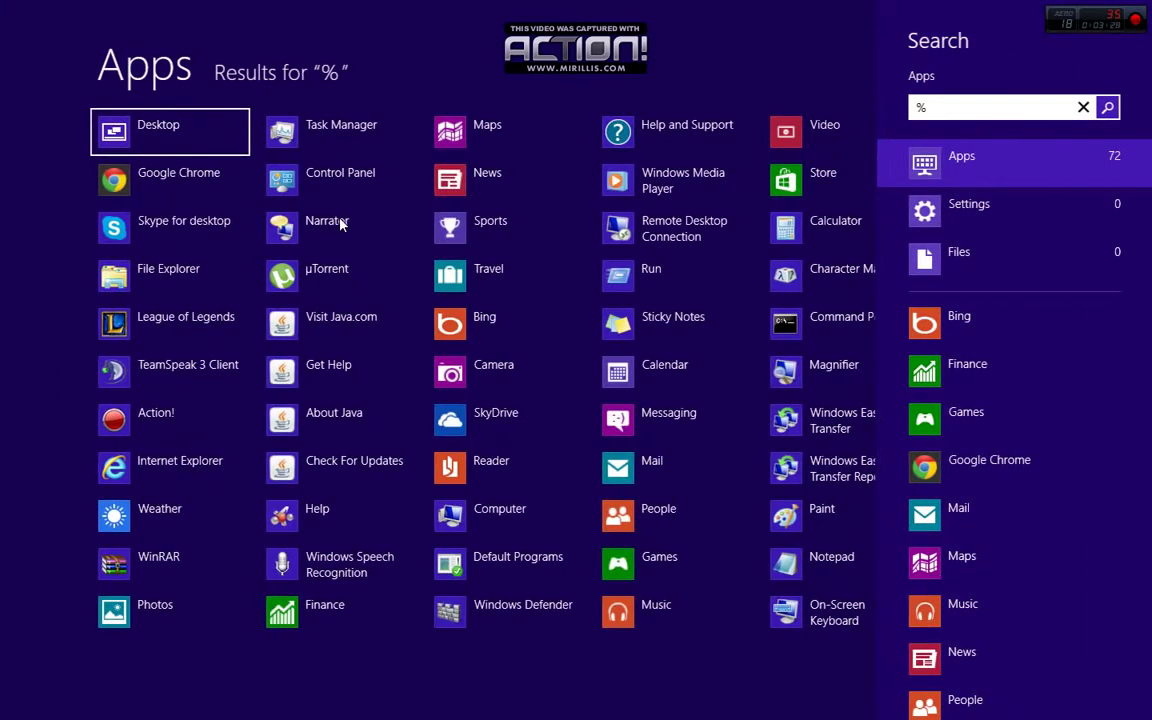
text(appdata)
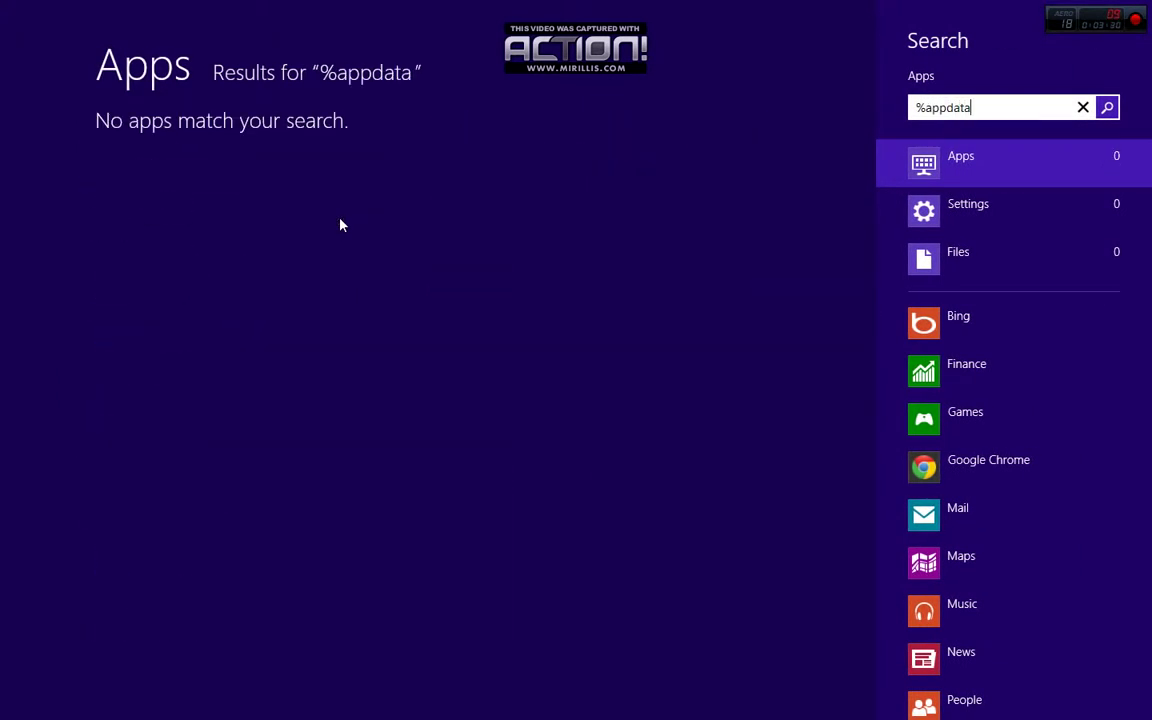
text(%)
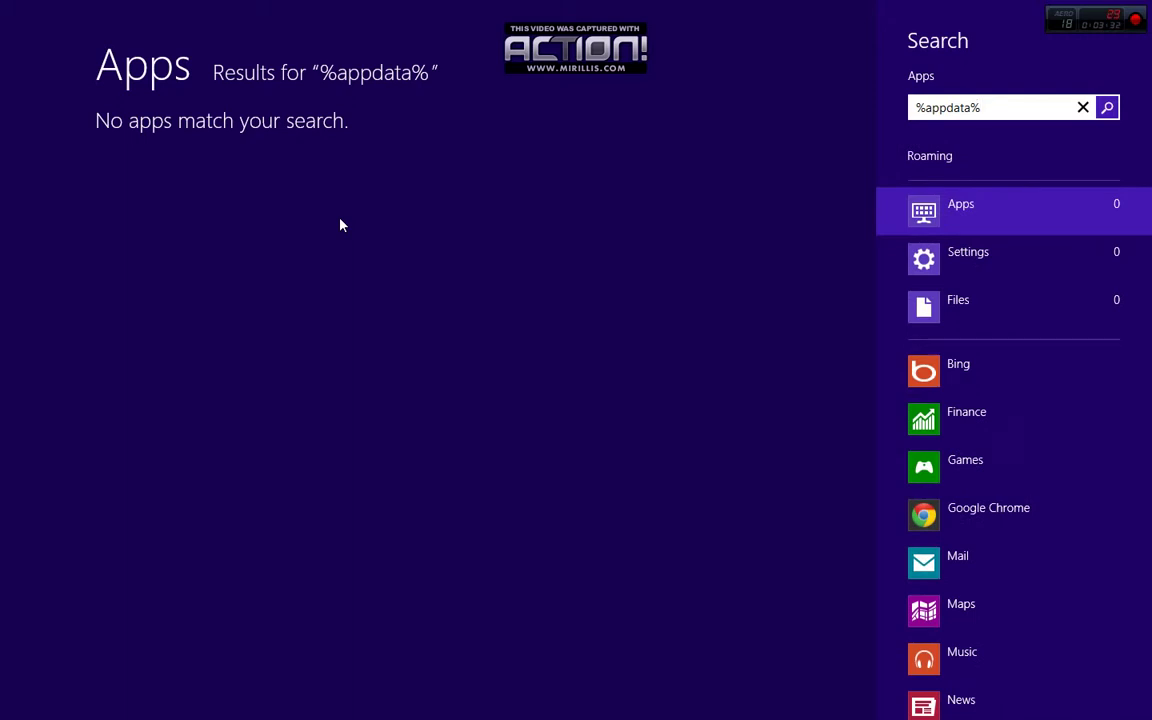
key(Return)
double_click(423, 122)
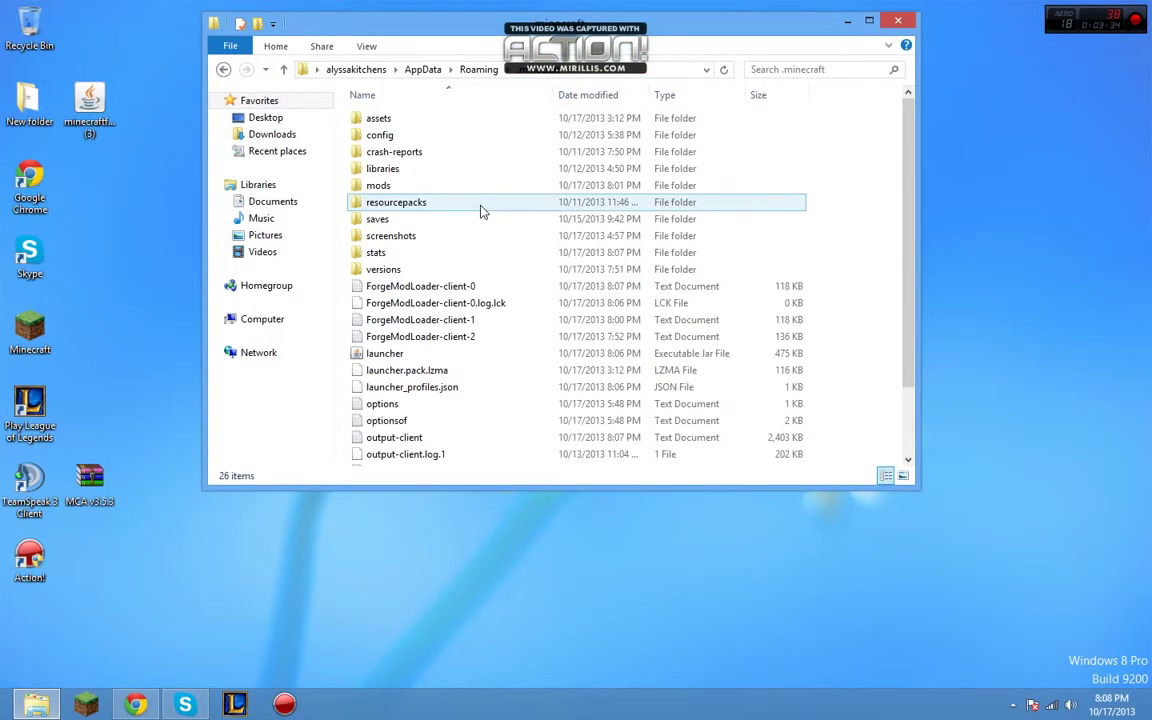
double_click(441, 187)
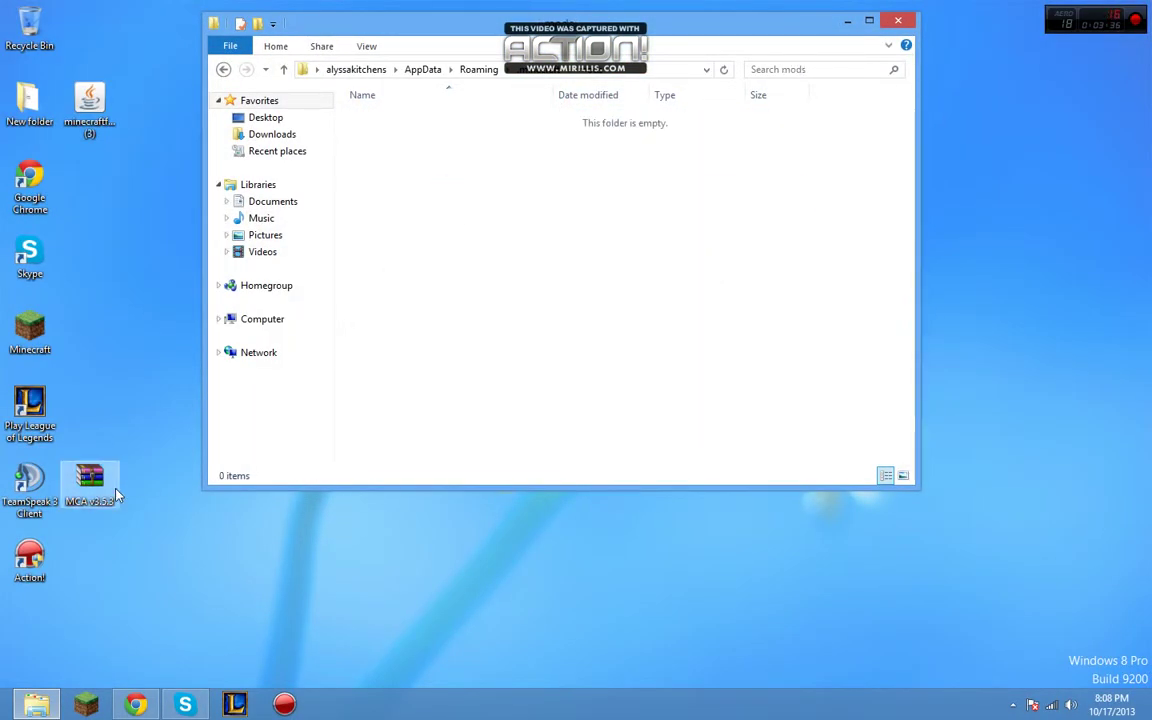
drag(90, 480, 464, 260)
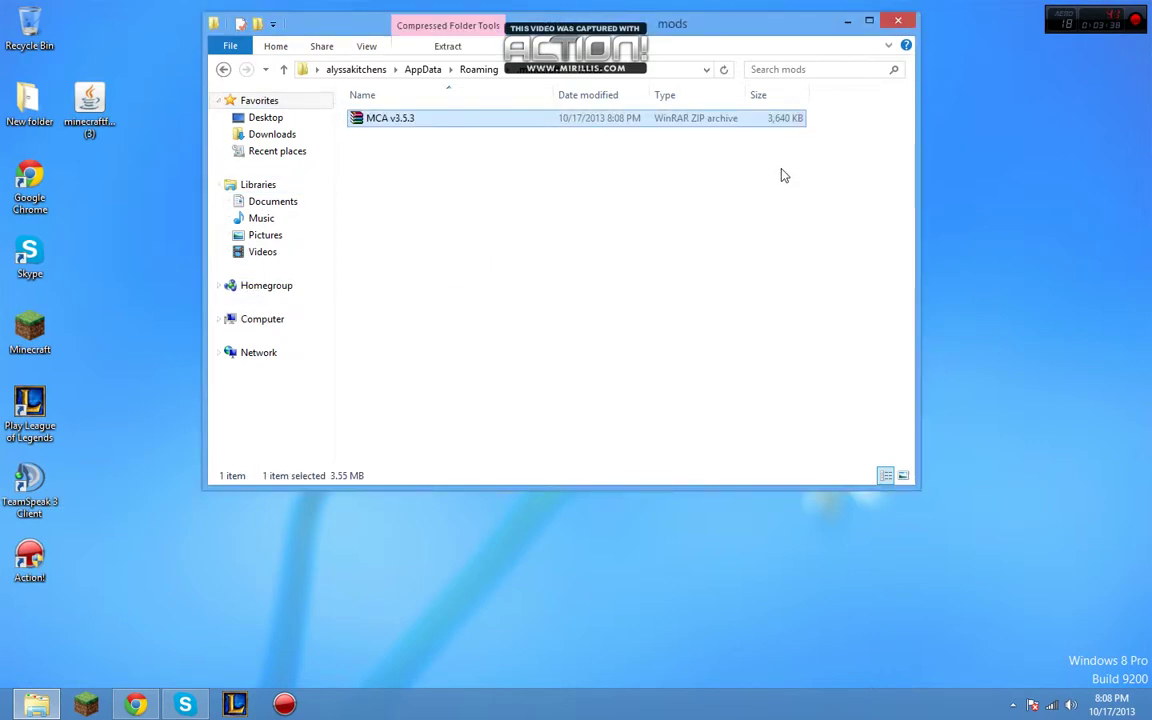
click(898, 20)
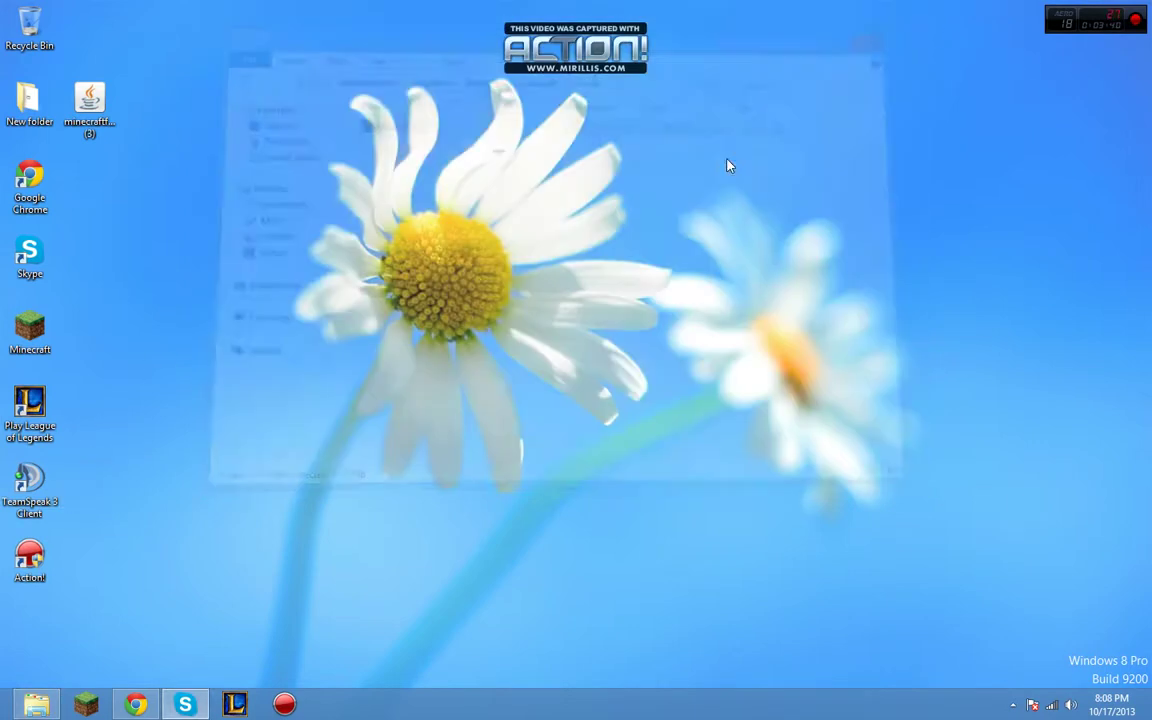
Step: Launch Minecraft with the Forge profile and create a new singleplayer world named New World in Creative mode
click(85, 705)
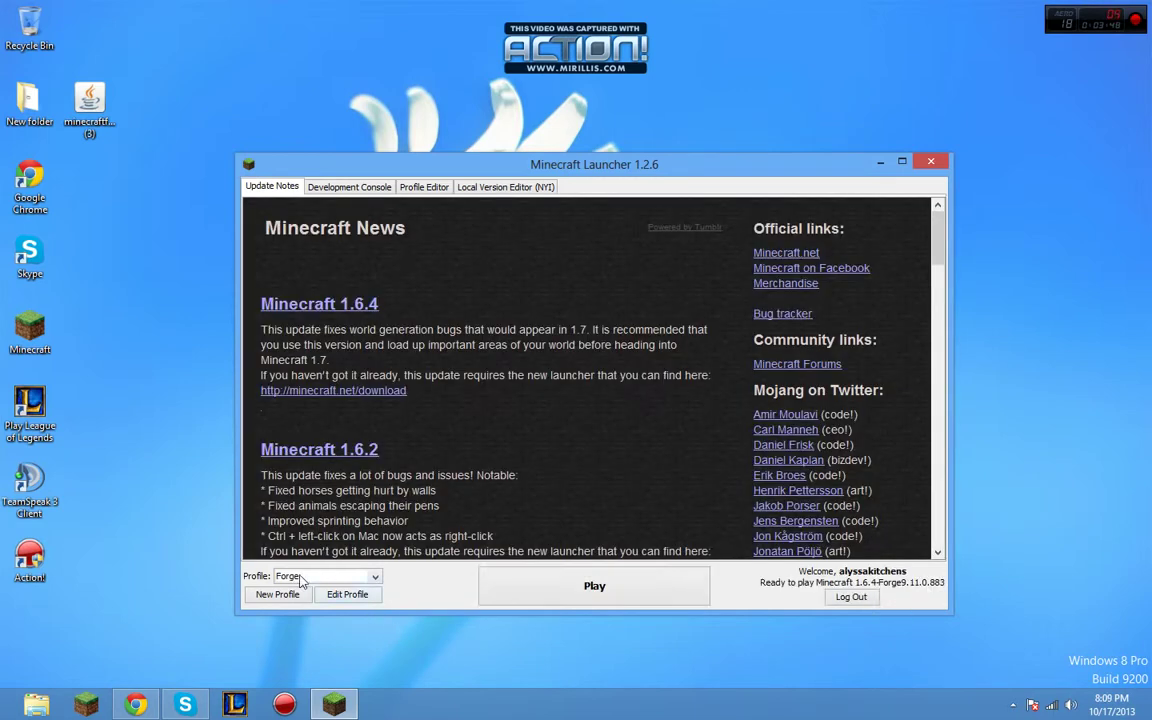
click(598, 588)
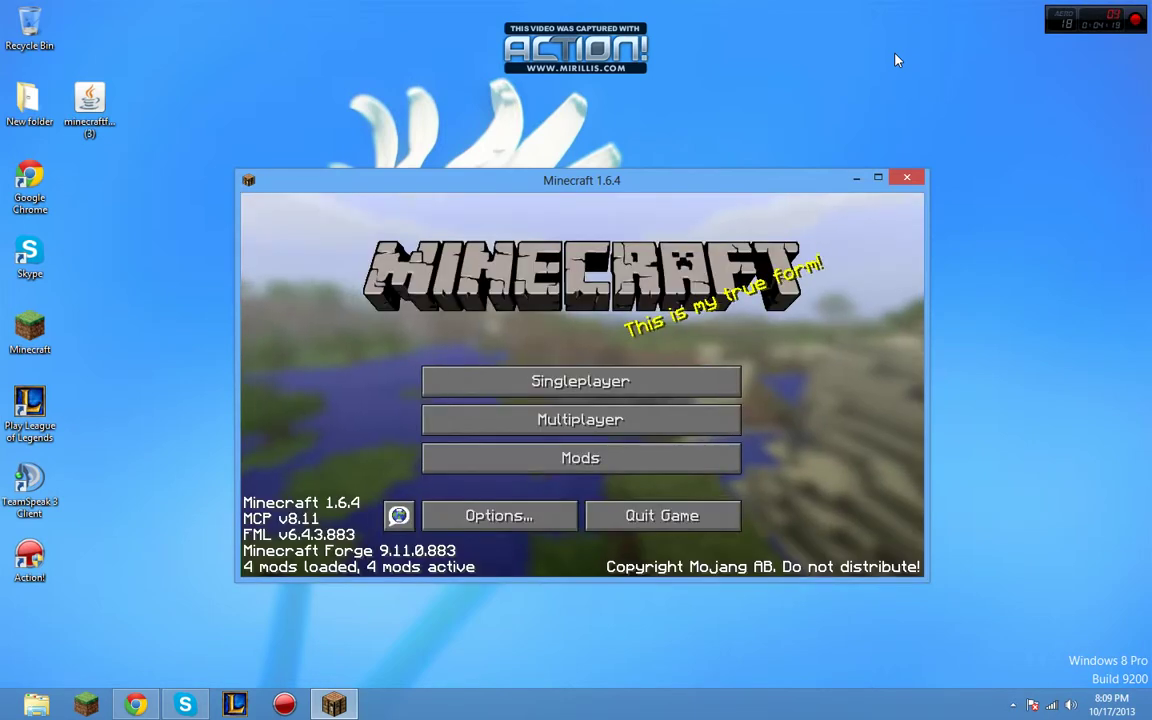
click(730, 381)
click(797, 504)
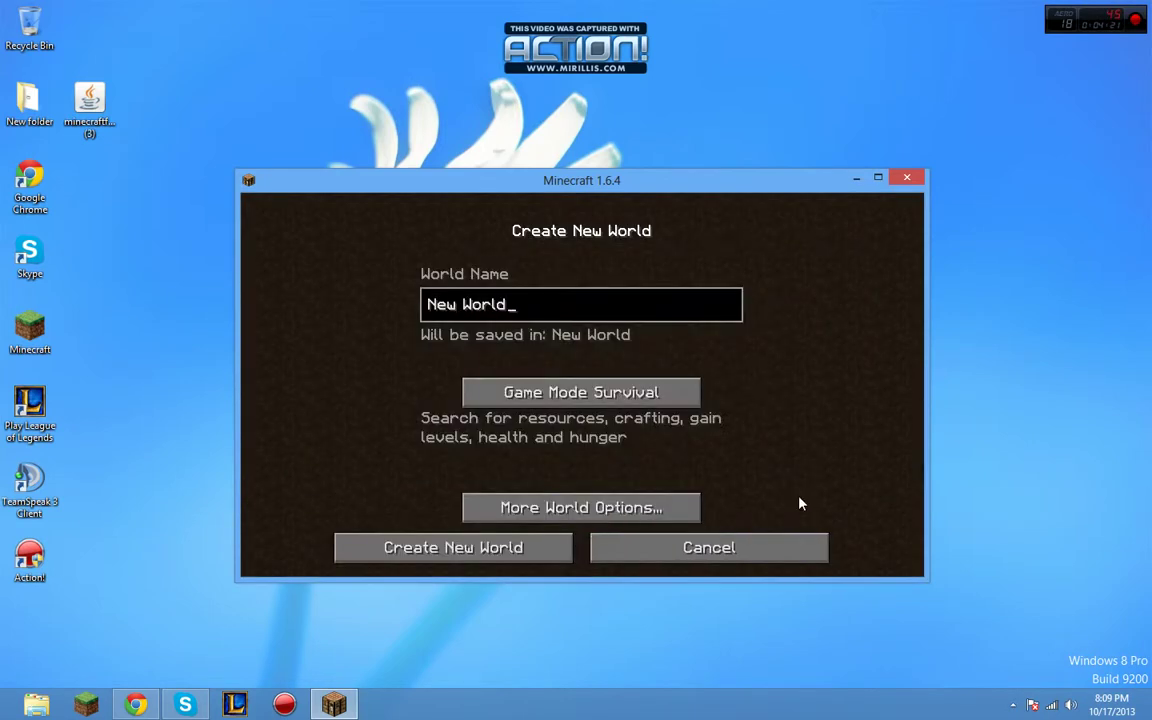
click(597, 394)
click(548, 545)
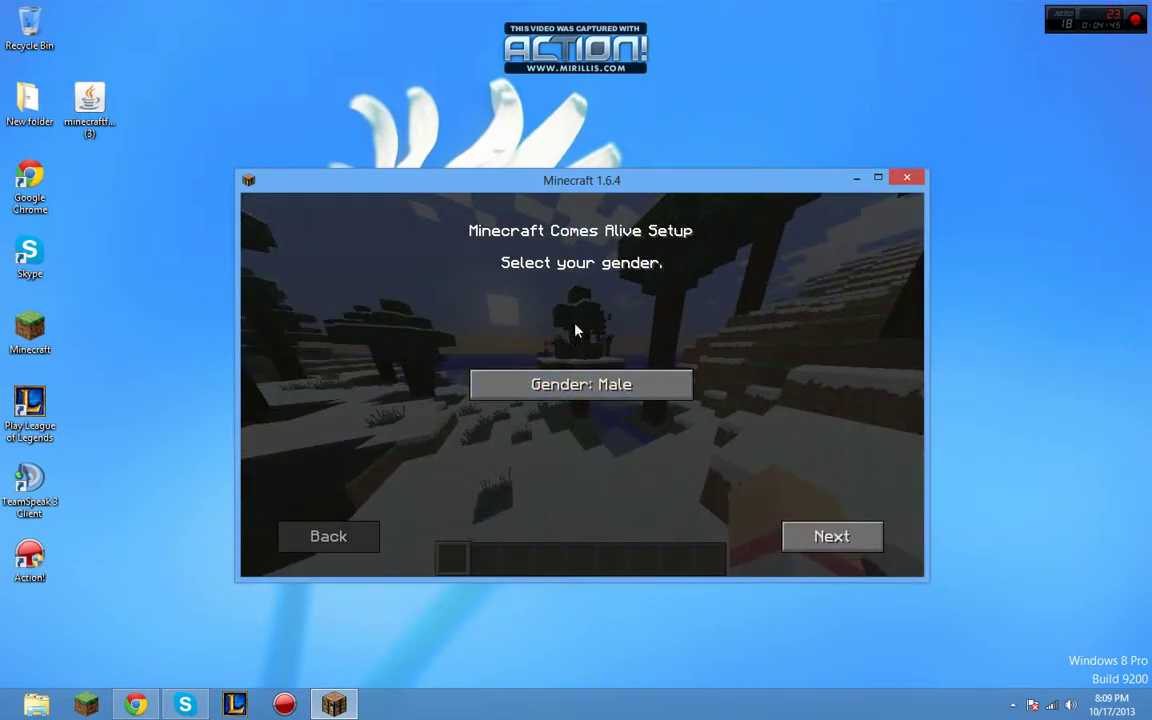
Step: Set the gender to Female in the Minecraft Comes Alive setup and complete the setup
click(581, 384)
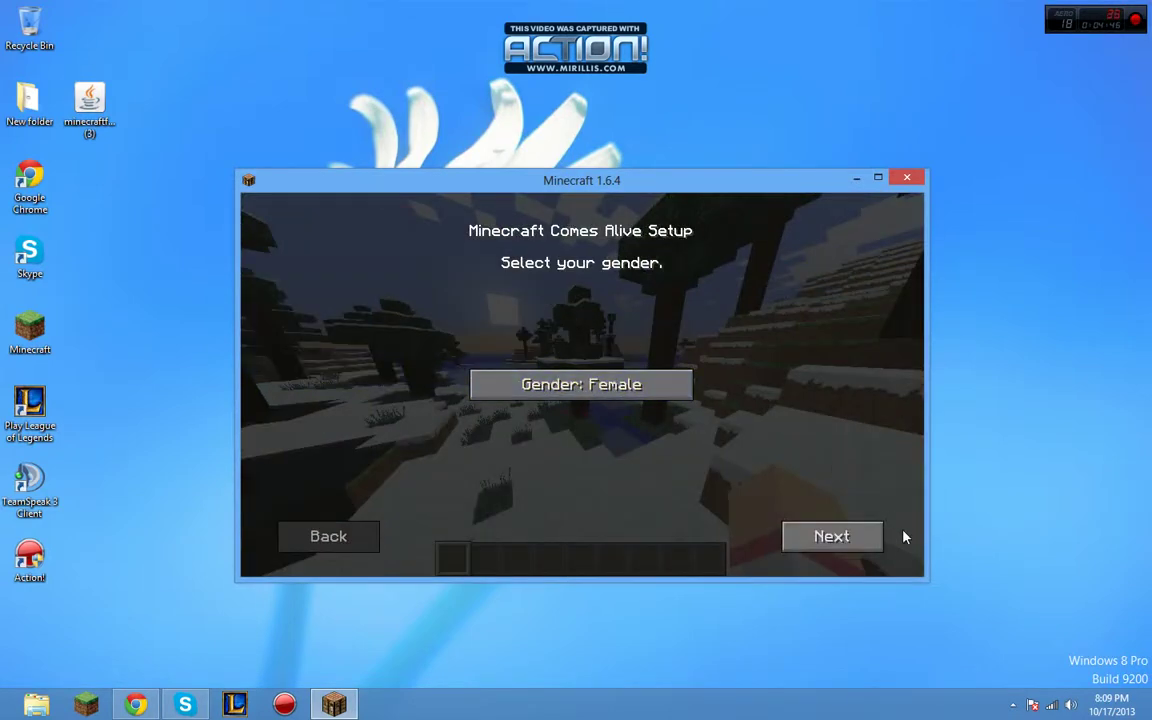
click(830, 537)
click(831, 536)
Step: View the Minecraft Comes Alive items on the second page of the creative inventory, and return to the game
mouse_move(565, 289)
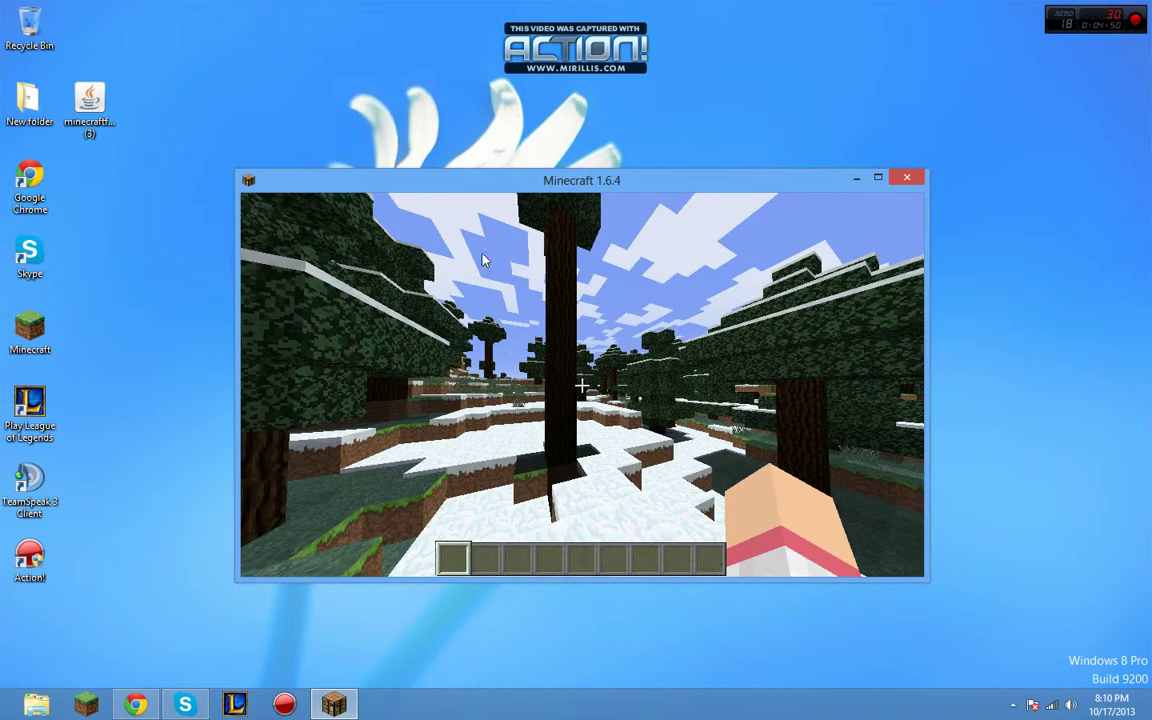
key(e)
click(722, 211)
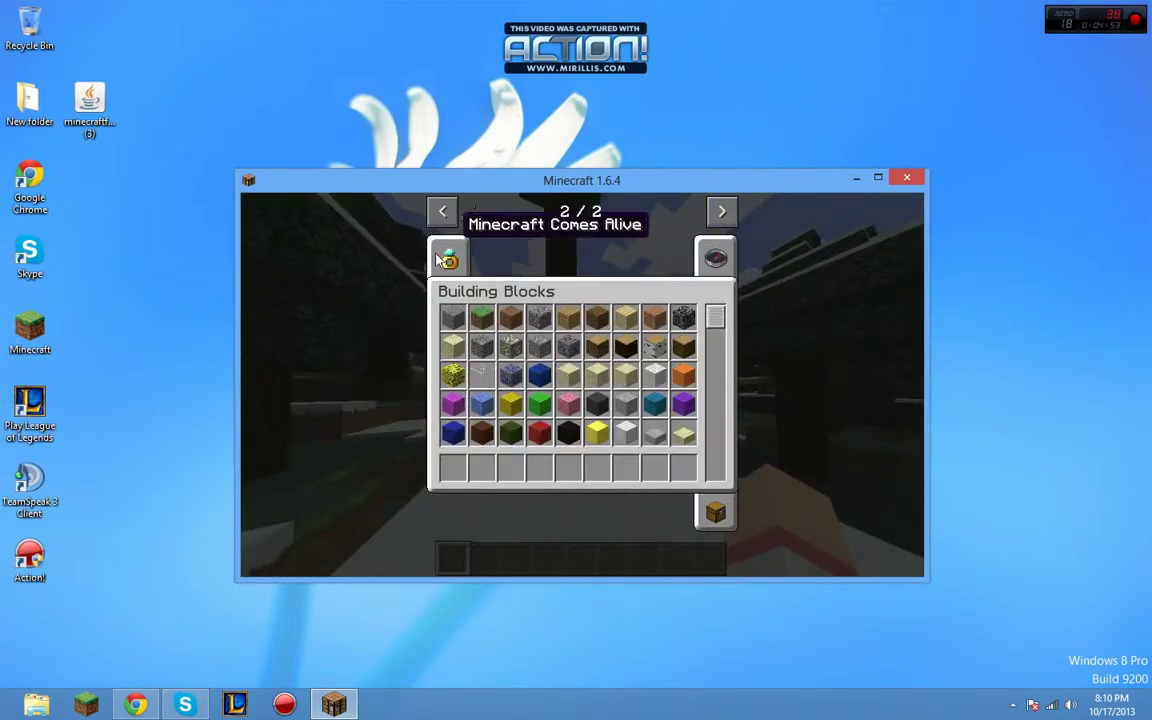
click(449, 260)
key(e)
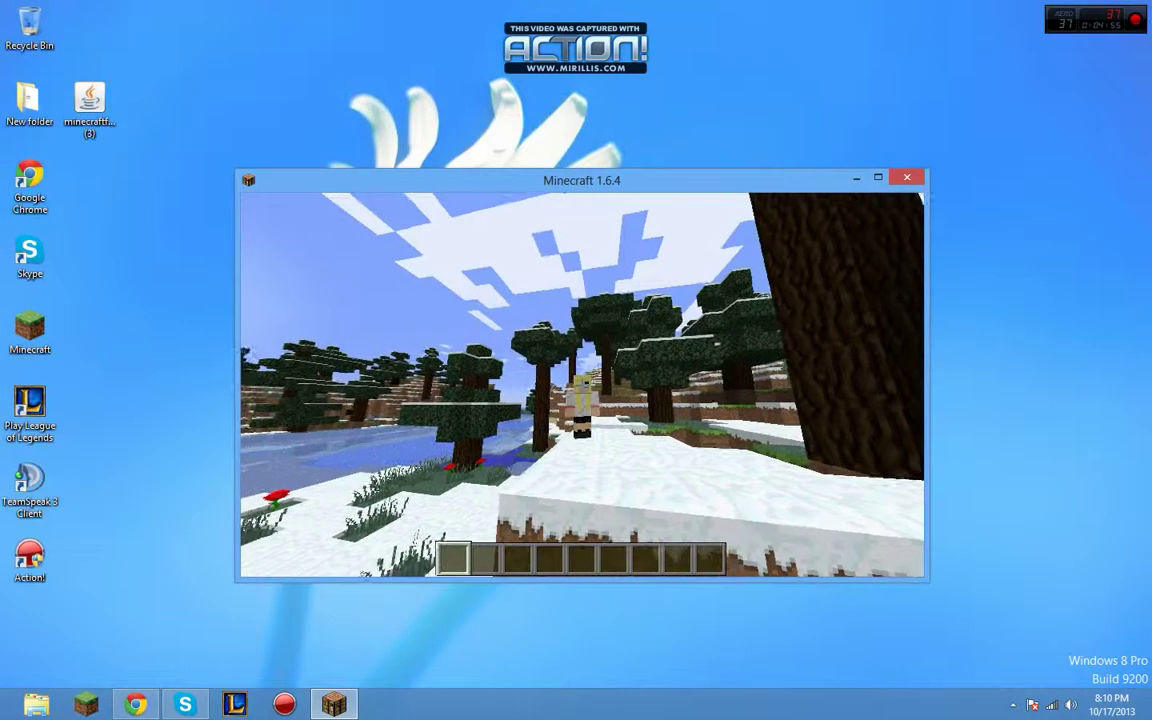